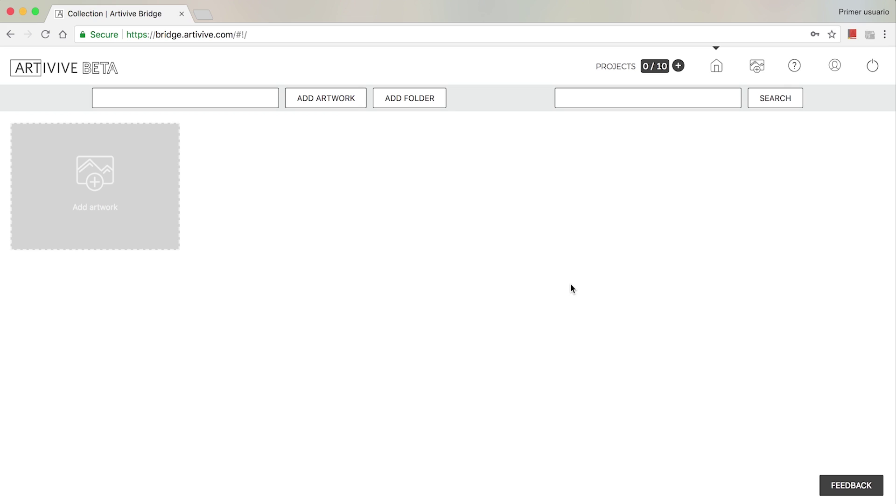
{"action": "left_click", "coordinate": [152, 194]}
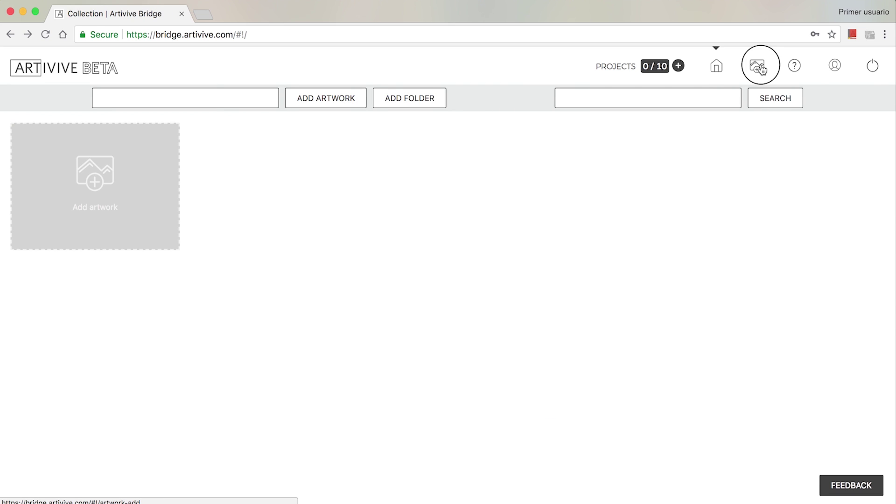
{"action": "left_click", "coordinate": [760, 69]}
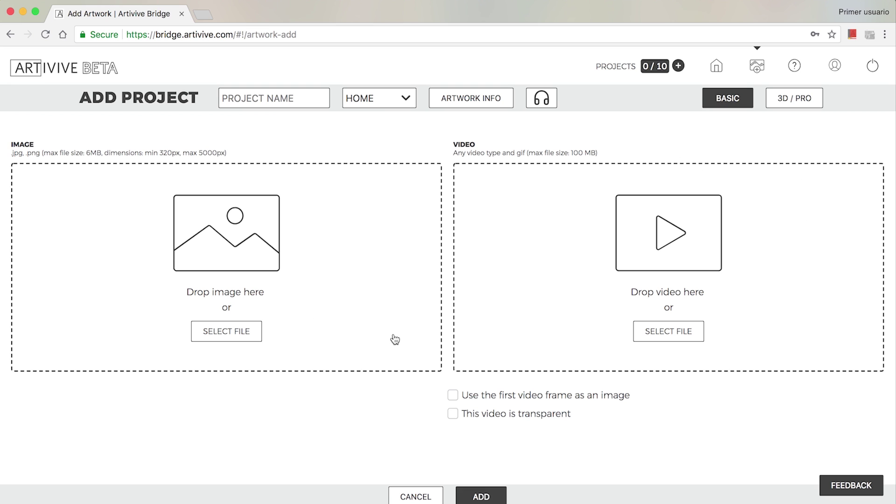
{"action": "left_click", "coordinate": [804, 103]}
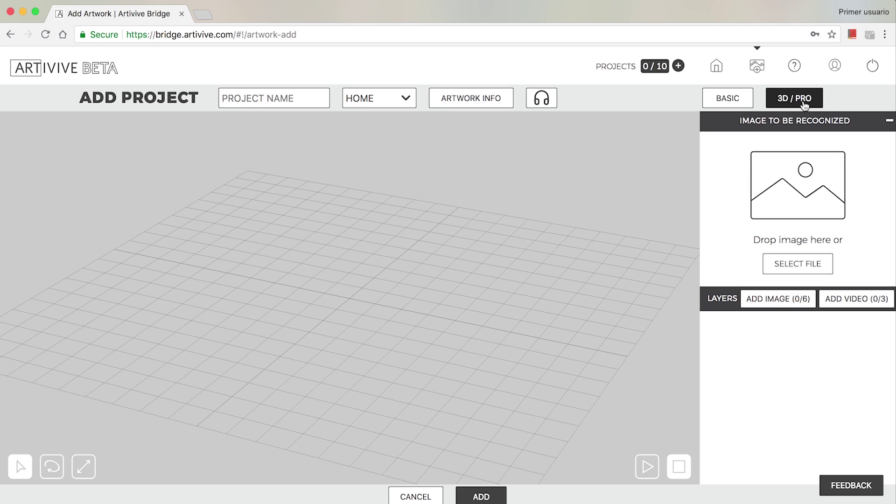
Step: Return to the basic project setup and name the project Paul Signac
{"action": "left_click", "coordinate": [725, 96]}
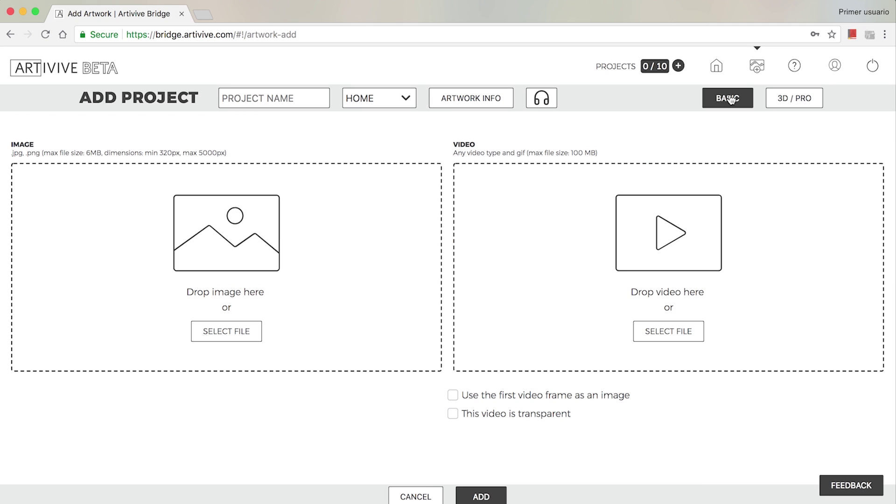
{"action": "left_click", "coordinate": [275, 95]}
{"action": "type", "text": "Pau"}
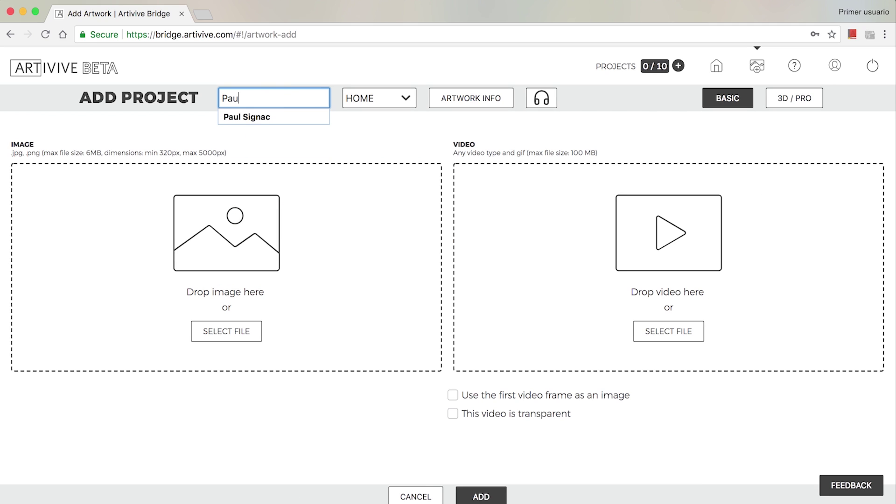
{"action": "type", "text": "l"}
{"action": "key", "text": "Down"}
{"action": "key", "text": "Return"}
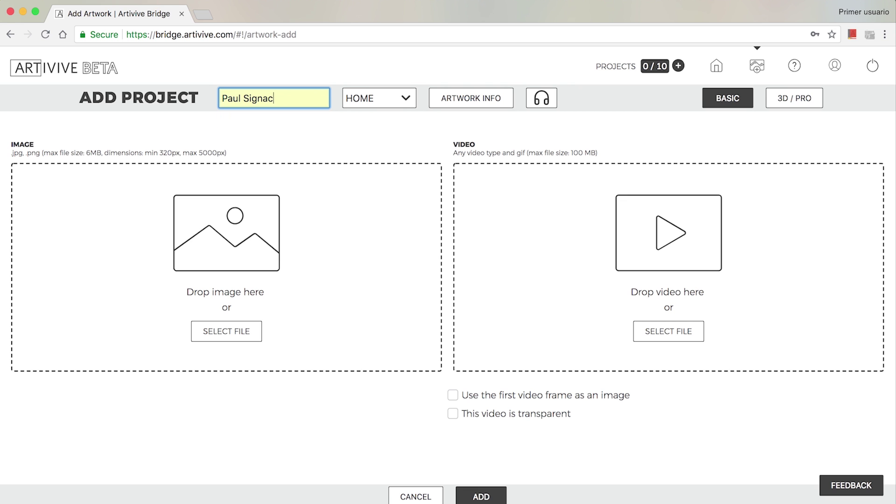
Step: Create a new folder named Signac for the project
{"action": "left_click", "coordinate": [387, 96]}
{"action": "left_click", "coordinate": [389, 110]}
{"action": "left_click", "coordinate": [445, 100]}
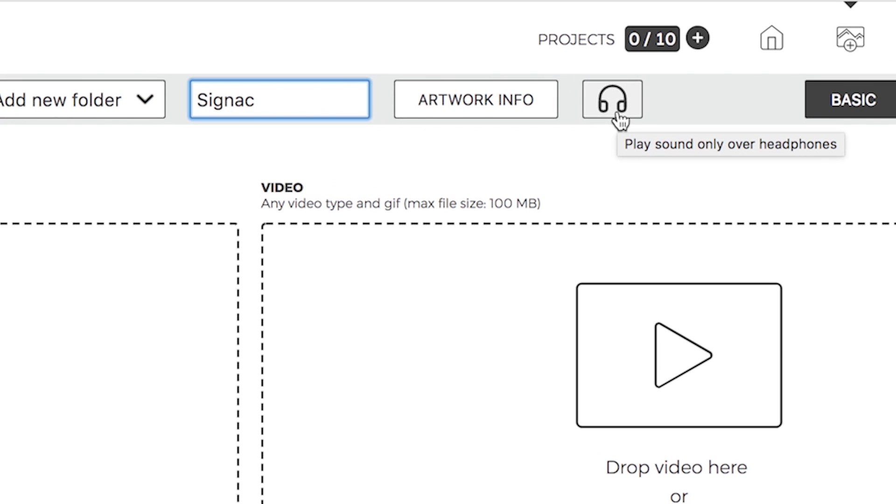
Step: Toggle the headphone-only sound playback option on and off
{"action": "left_click", "coordinate": [621, 120]}
{"action": "left_click", "coordinate": [621, 120]}
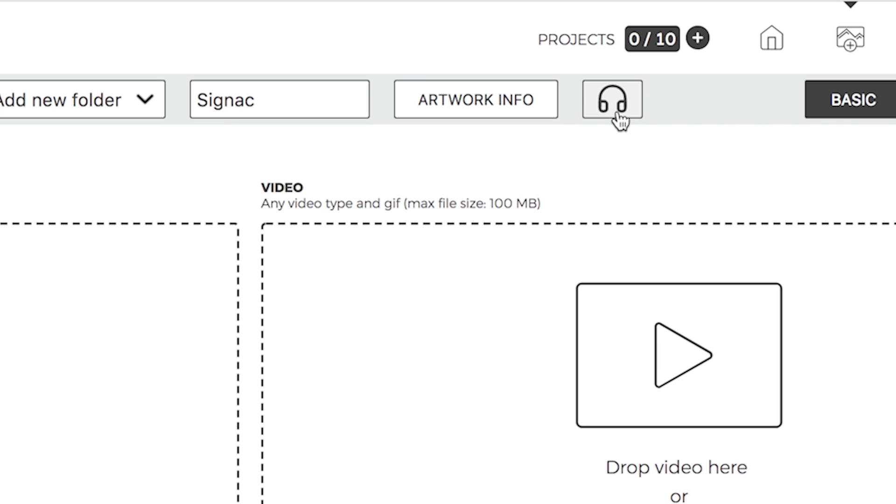
{"action": "left_click", "coordinate": [621, 120]}
{"action": "left_click", "coordinate": [621, 120]}
Step: Enter the artist's name, title The Landing Sphere, and a description starting 'In a universe where'
{"action": "left_click", "coordinate": [490, 116]}
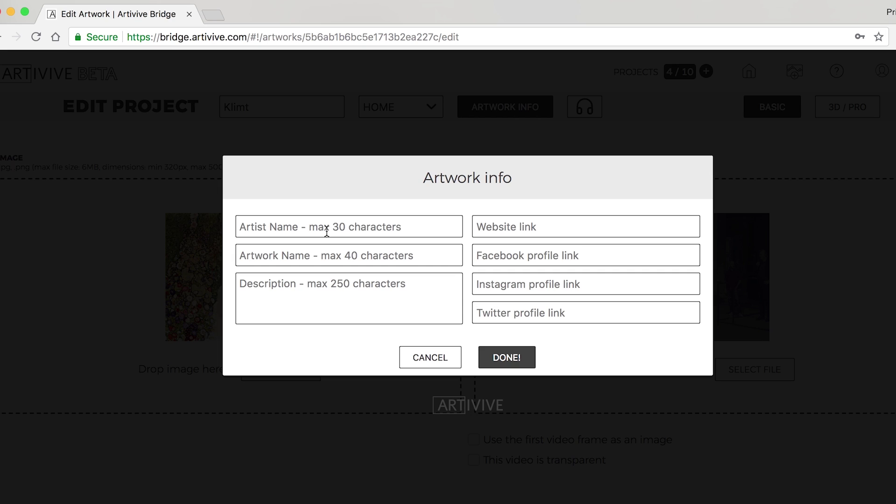
{"action": "left_click", "coordinate": [301, 254]}
{"action": "type", "text": "The Landing Sphere"}
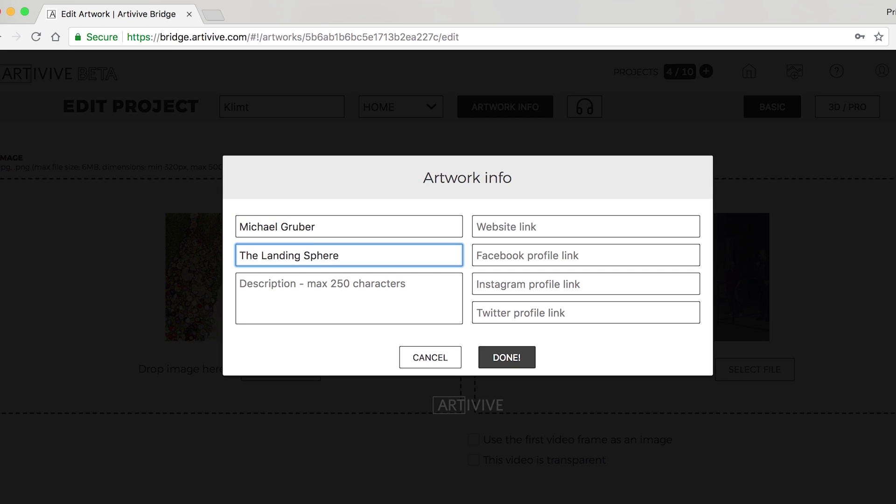
{"action": "left_click", "coordinate": [299, 285]}
{"action": "type", "text": "In a universe where everything is a sphere, I ad"}
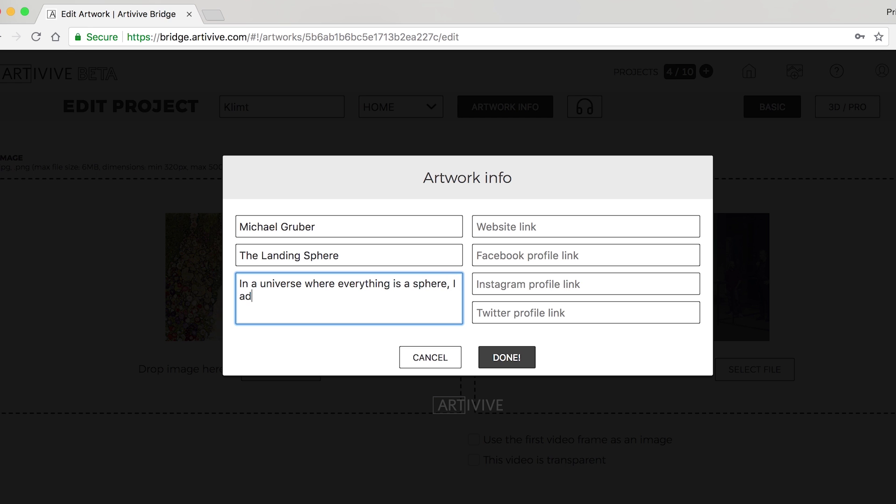
{"action": "type", "text": "to follow the pattern."}
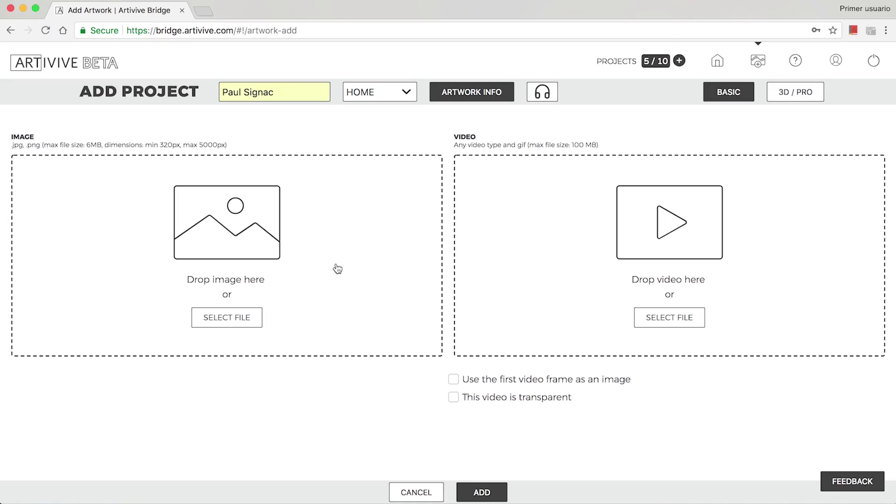
Step: Load the Paul Signac Giudecca jpg as the project image
{"action": "left_click", "coordinate": [337, 269]}
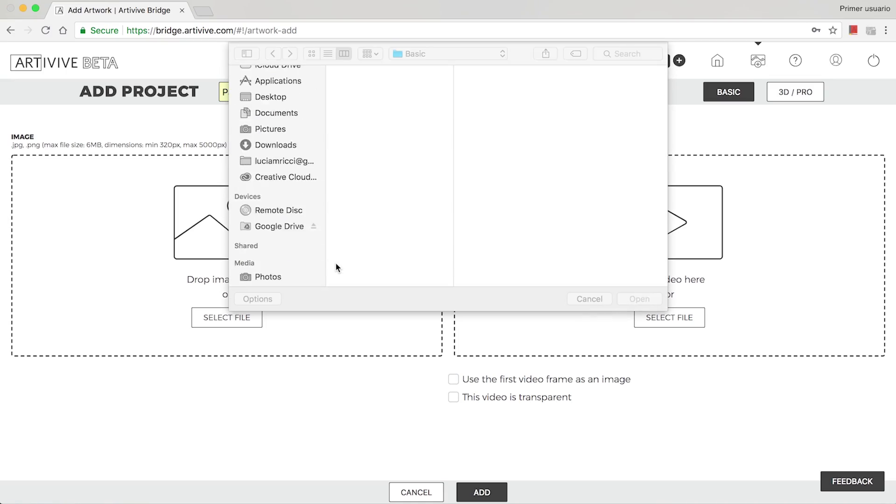
{"action": "left_click", "coordinate": [372, 85]}
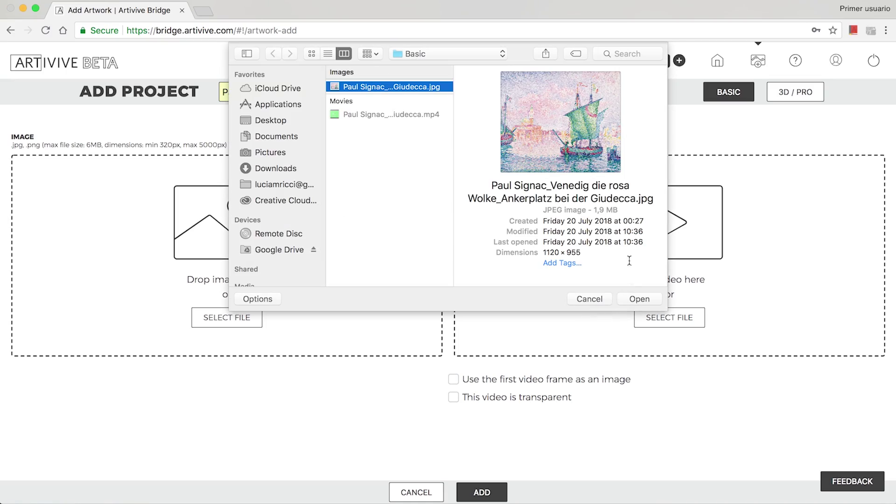
{"action": "left_click", "coordinate": [640, 299]}
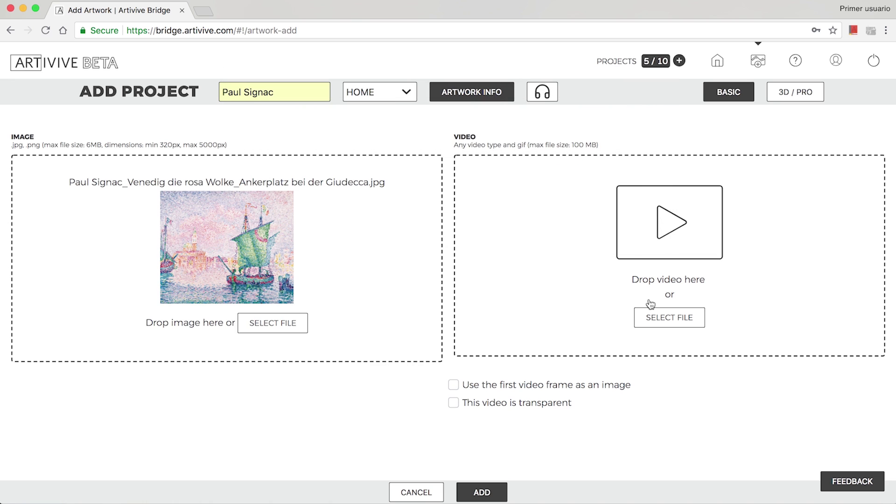
Step: Load the matching Paul Signac mp4 as the project video
{"action": "left_click", "coordinate": [678, 321]}
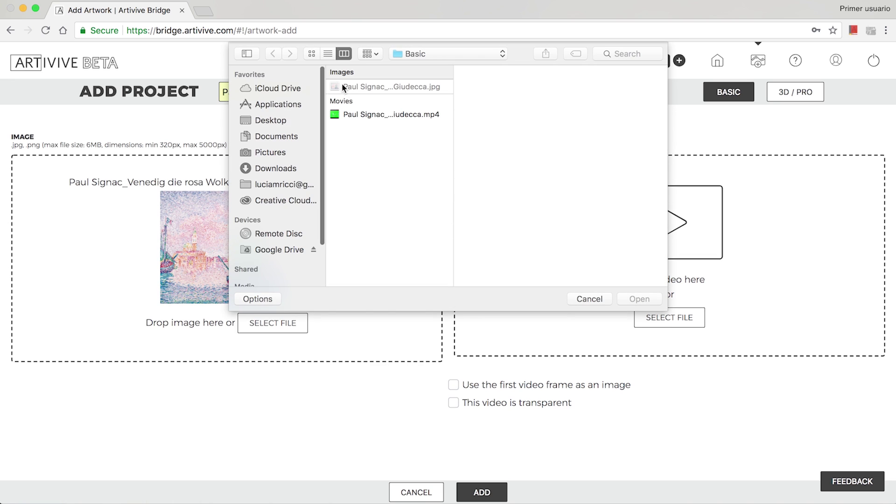
{"action": "left_click", "coordinate": [362, 115]}
{"action": "left_click", "coordinate": [639, 297]}
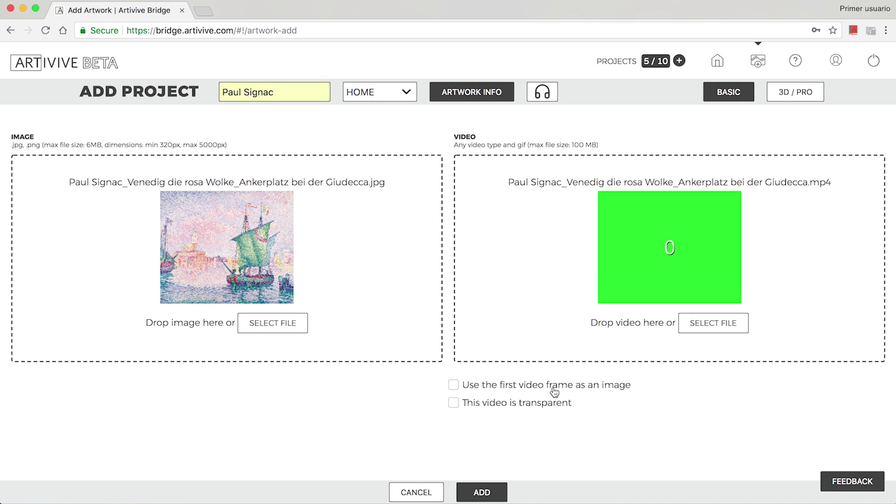
Step: Mark the video as transparent and sample its green background as the key colour
{"action": "left_click", "coordinate": [554, 391]}
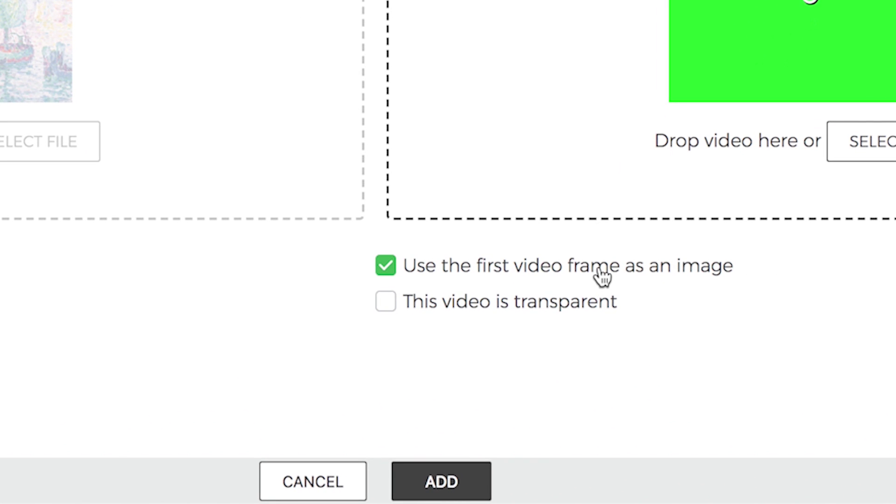
{"action": "left_click", "coordinate": [602, 276]}
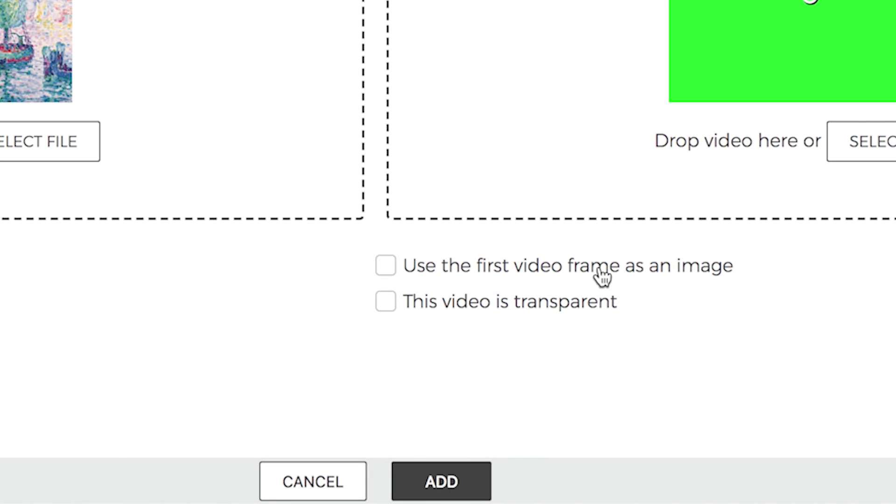
{"action": "left_click", "coordinate": [530, 303]}
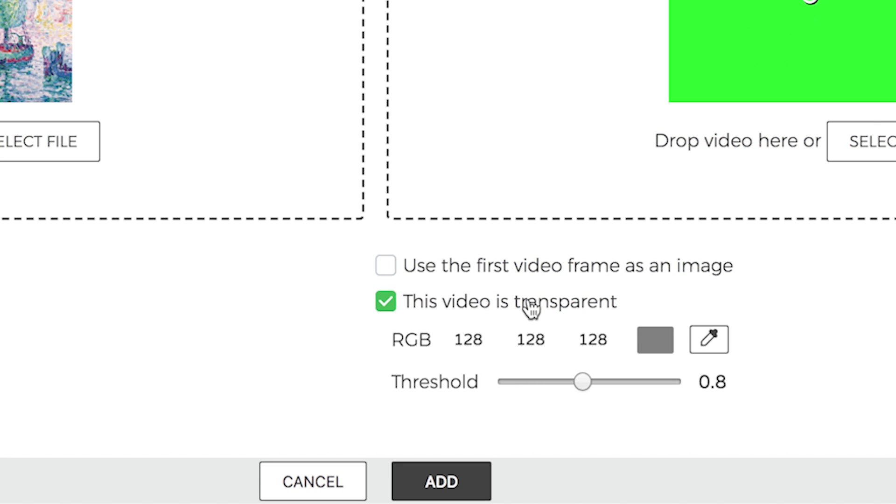
{"action": "left_click", "coordinate": [708, 339]}
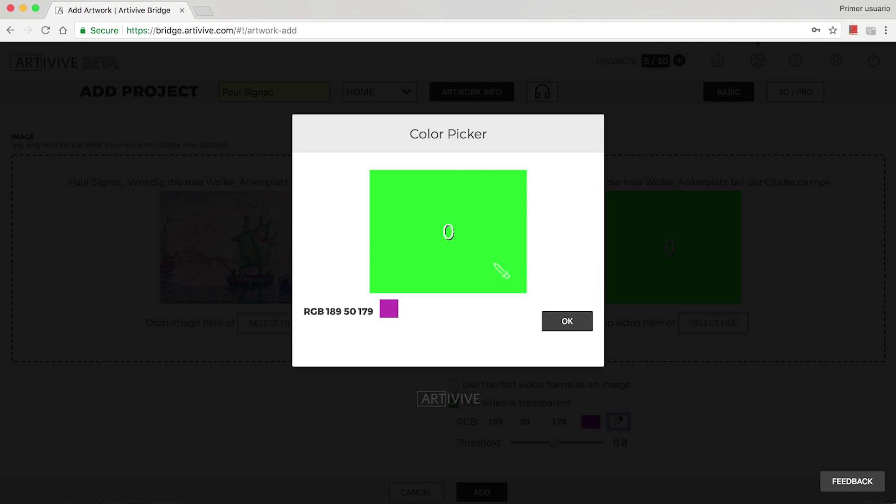
{"action": "left_click", "coordinate": [502, 271]}
{"action": "left_click", "coordinate": [569, 323]}
Step: Adjust the key colour to RGB 1, 255, 2 and set the keying threshold to 0.9
{"action": "type", "text": "2"}
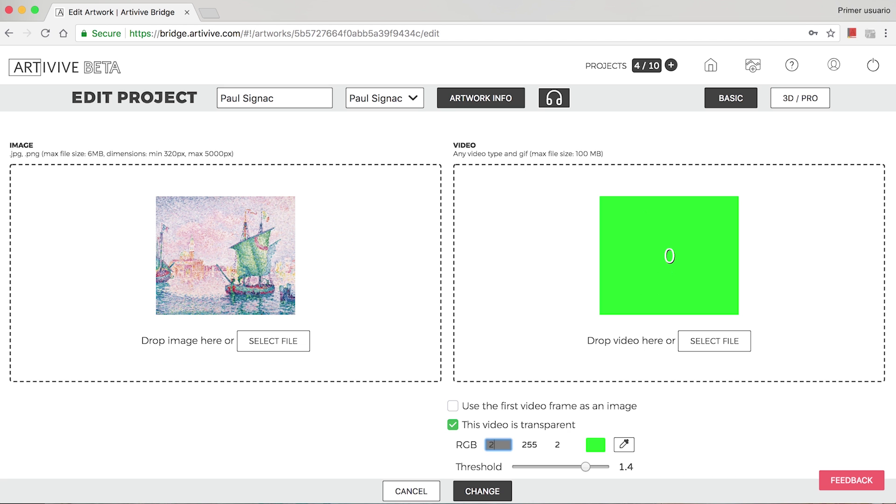
{"action": "type", "text": "00"}
{"action": "left_click", "coordinate": [532, 443]}
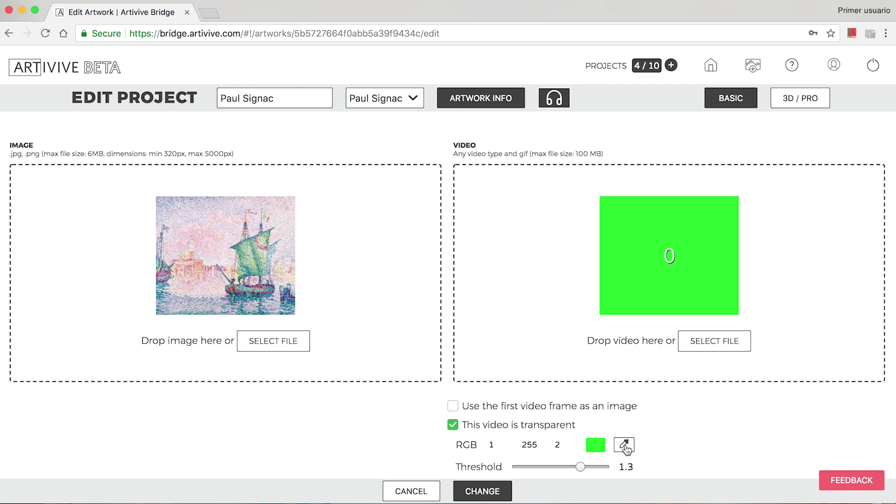
{"action": "left_click", "coordinate": [624, 444]}
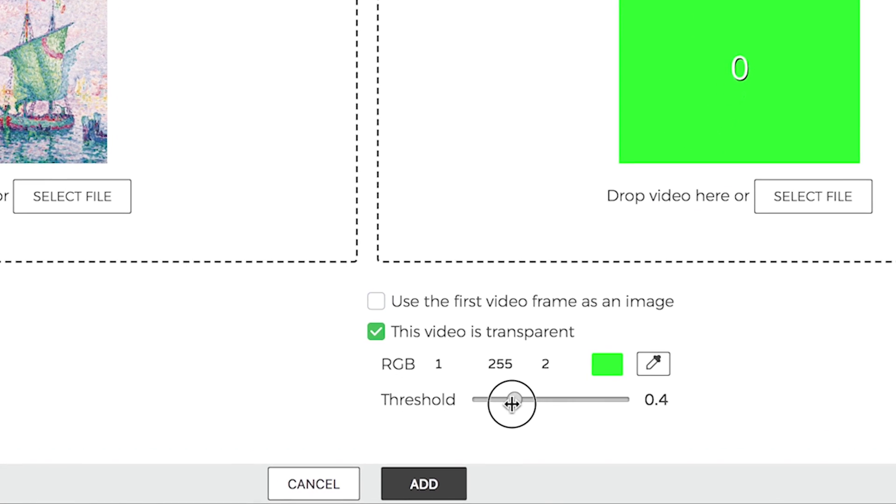
{"action": "left_click_drag", "start_coordinate": [512, 404], "coordinate": [540, 390]}
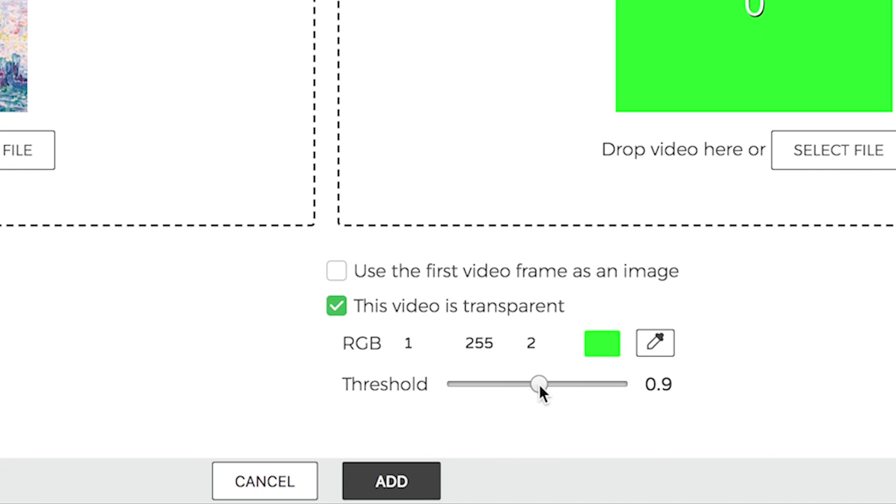
Step: Submit the Paul Signac project and agree to adjust the video to the image's aspect ratio
{"action": "left_click", "coordinate": [427, 490]}
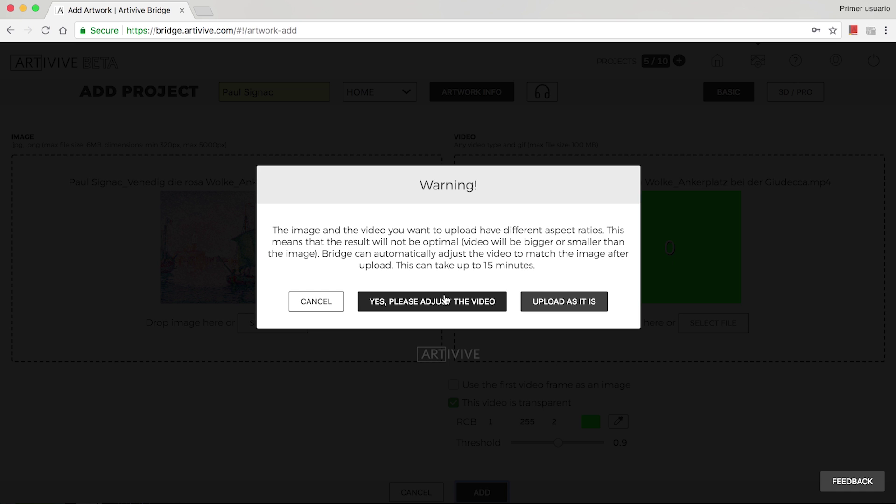
{"action": "left_click", "coordinate": [446, 300]}
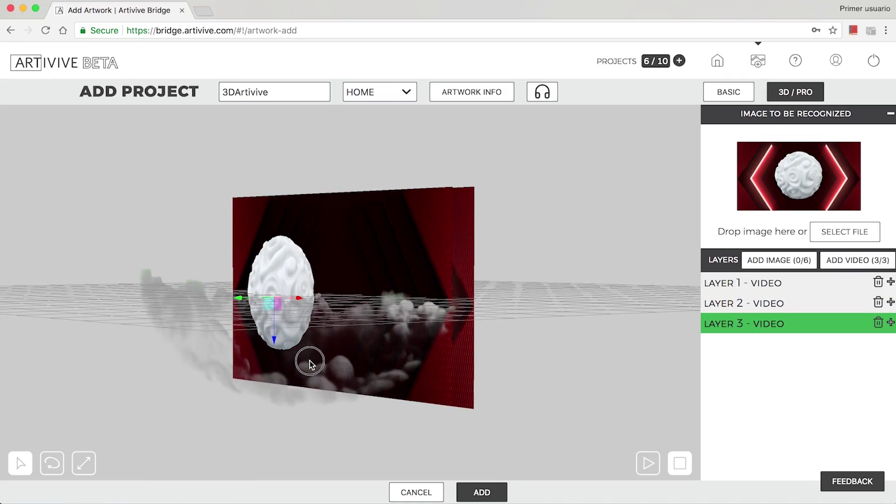
Step: Shift the clouds layer right and move the sphere layer left of the video plane
{"action": "left_click_drag", "start_coordinate": [267, 304], "coordinate": [290, 298]}
{"action": "left_click_drag", "start_coordinate": [315, 381], "coordinate": [360, 372]}
{"action": "left_click", "coordinate": [359, 372]}
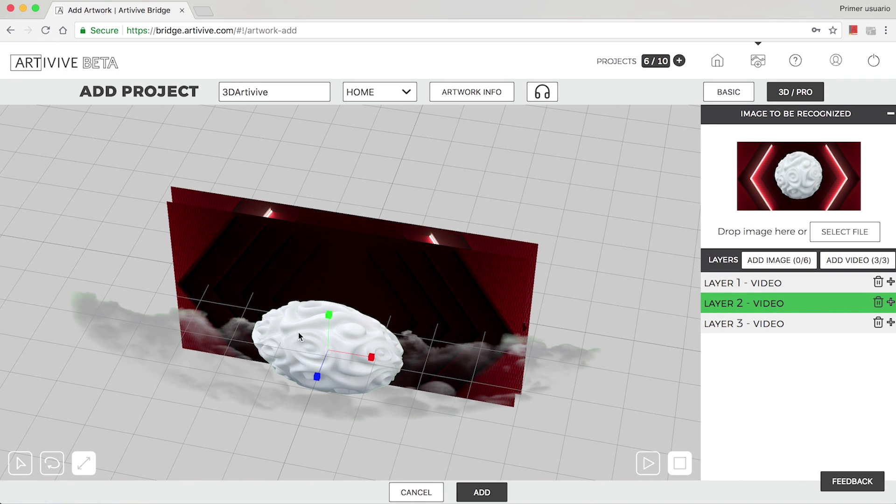
{"action": "left_click_drag", "start_coordinate": [330, 292], "coordinate": [201, 316]}
Step: Start a new 3D Pro artwork in HOME using the white-sphere hexagon jpg as the trigger image
{"action": "left_click", "coordinate": [758, 62]}
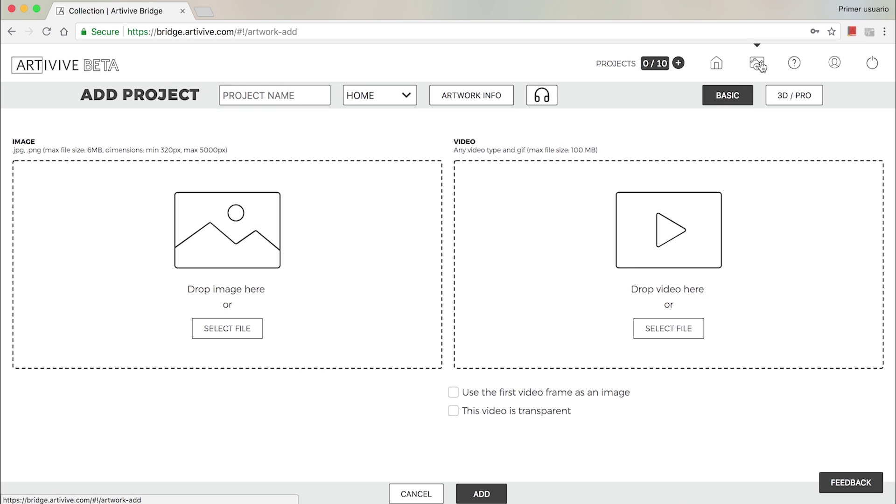
{"action": "left_click", "coordinate": [805, 99]}
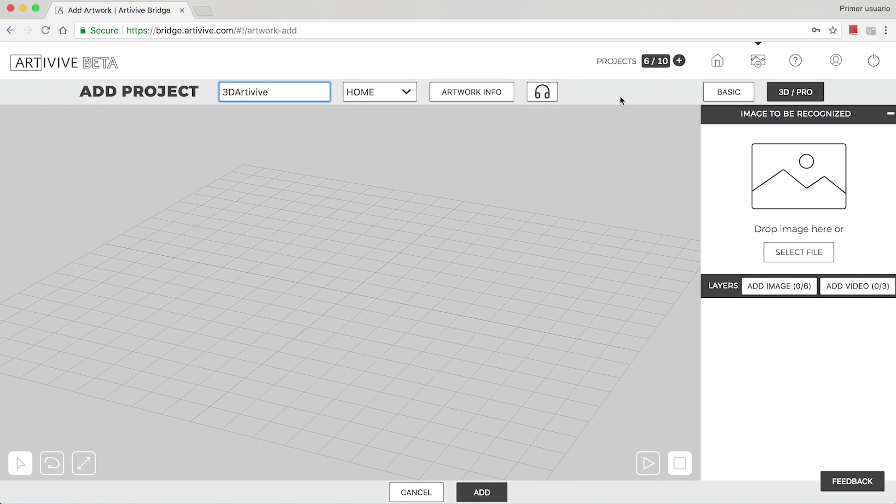
{"action": "left_click", "coordinate": [406, 92]}
{"action": "left_click", "coordinate": [385, 94]}
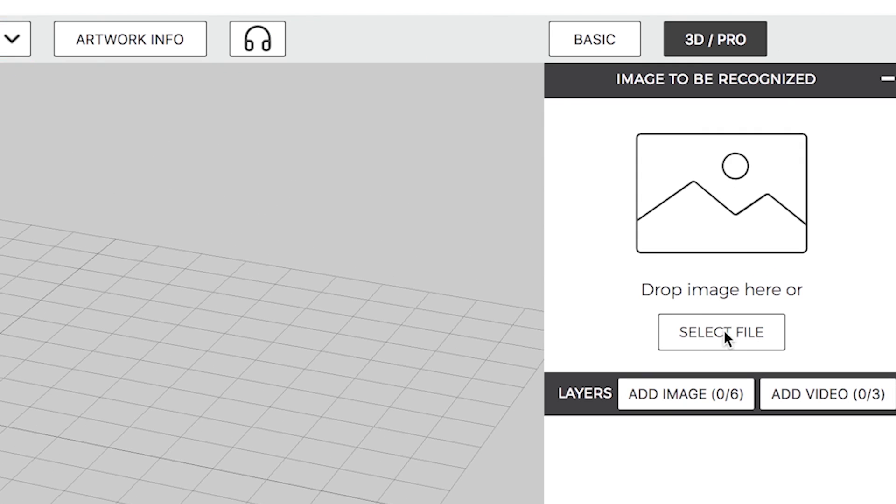
{"action": "left_click", "coordinate": [801, 254]}
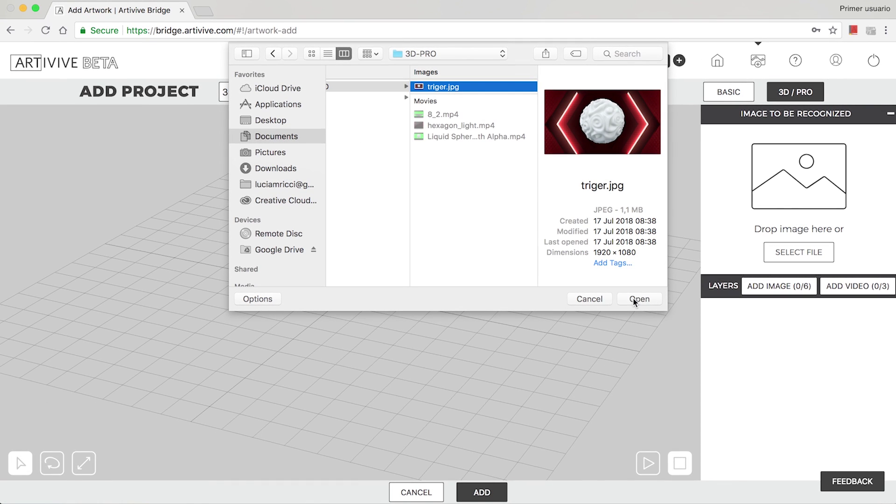
{"action": "left_click", "coordinate": [637, 298]}
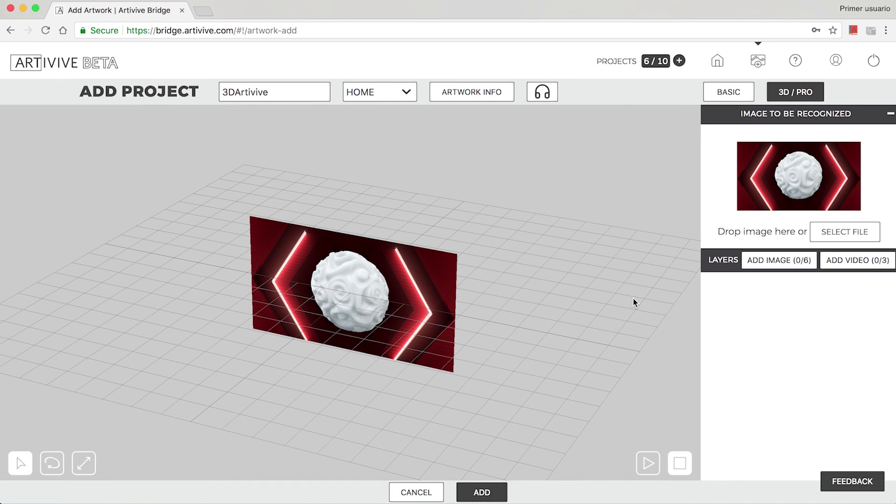
{"action": "left_click_drag", "start_coordinate": [558, 339], "coordinate": [547, 326]}
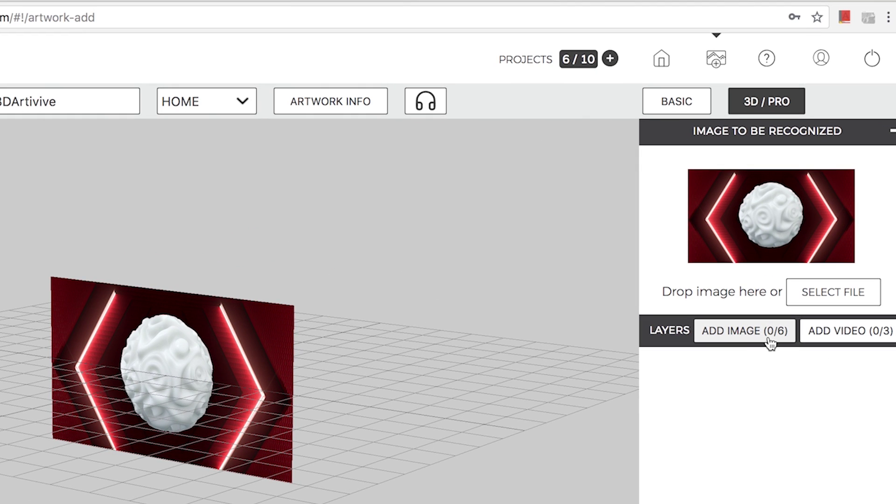
Step: Add a video layer 1 loaded with hexagon_light.mp4
{"action": "left_click", "coordinate": [770, 344]}
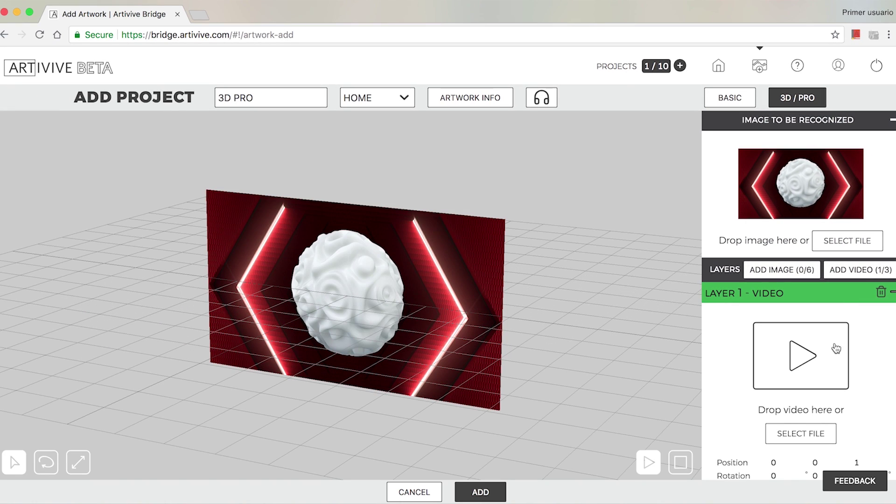
{"action": "scroll", "coordinate": [836, 349], "scroll_direction": "down", "scroll_amount": 1}
{"action": "left_click", "coordinate": [827, 327]}
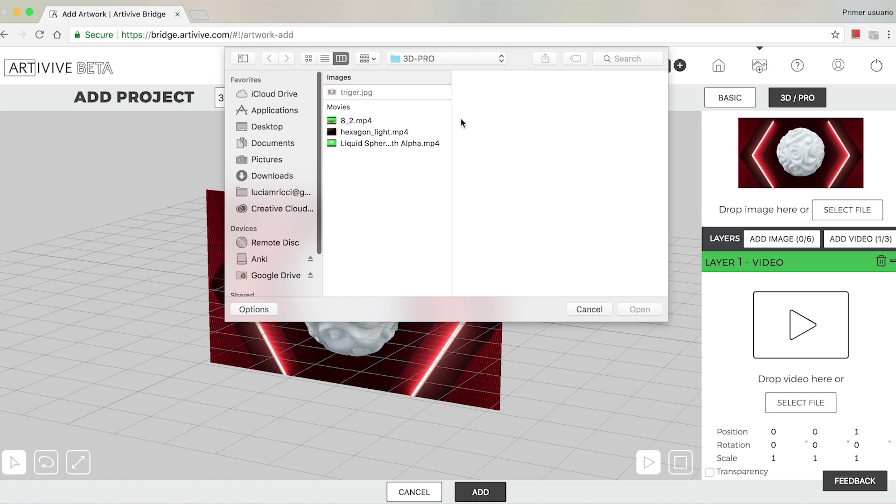
{"action": "left_click", "coordinate": [421, 132]}
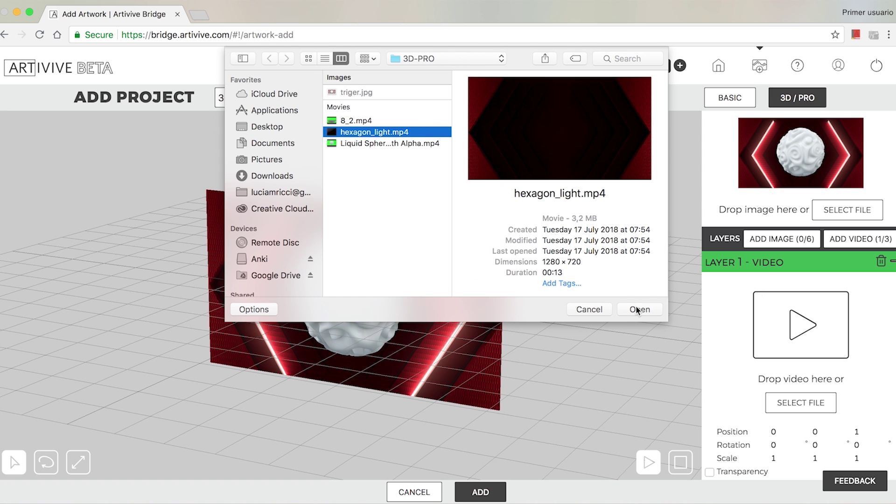
{"action": "left_click", "coordinate": [637, 309]}
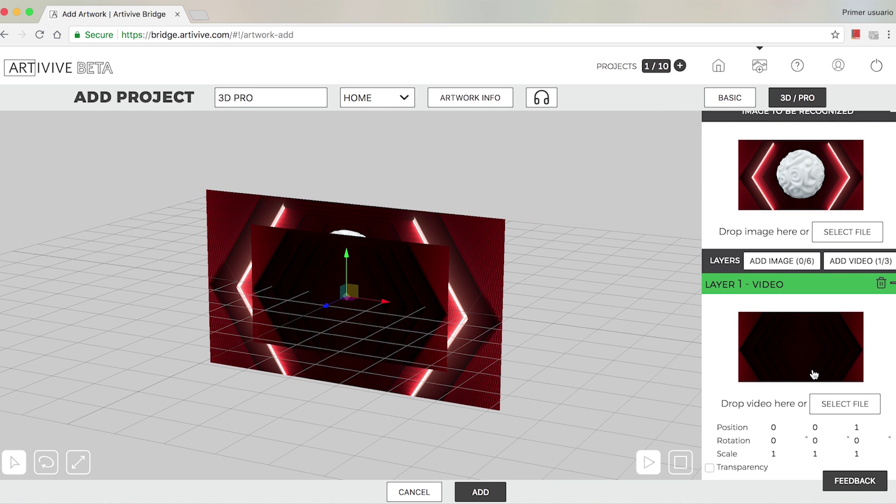
Step: Add a second video layer and browse for its video file
{"action": "scroll", "coordinate": [814, 375], "scroll_direction": "up", "scroll_amount": 1}
{"action": "left_click", "coordinate": [860, 268]}
{"action": "left_click", "coordinate": [800, 454]}
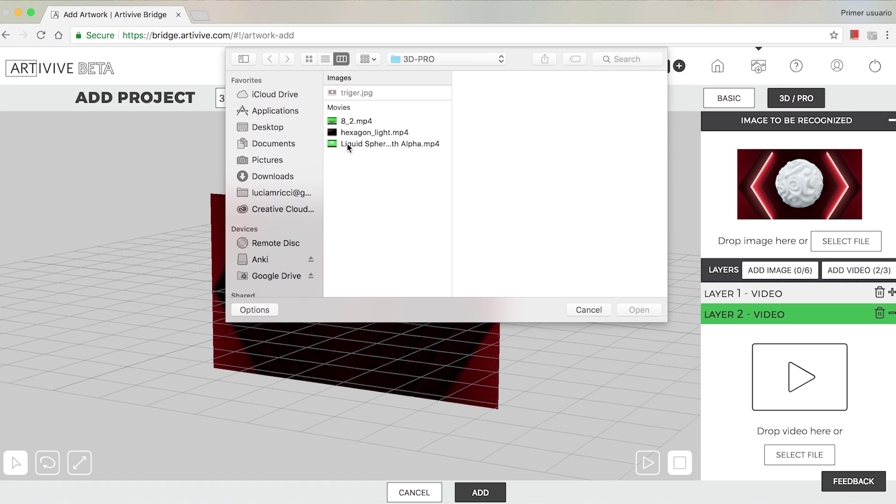
Step: Load 8_2.mp4 into layer 2 and key out its green background at threshold 1.0
{"action": "left_click", "coordinate": [346, 120]}
{"action": "left_click", "coordinate": [638, 309]}
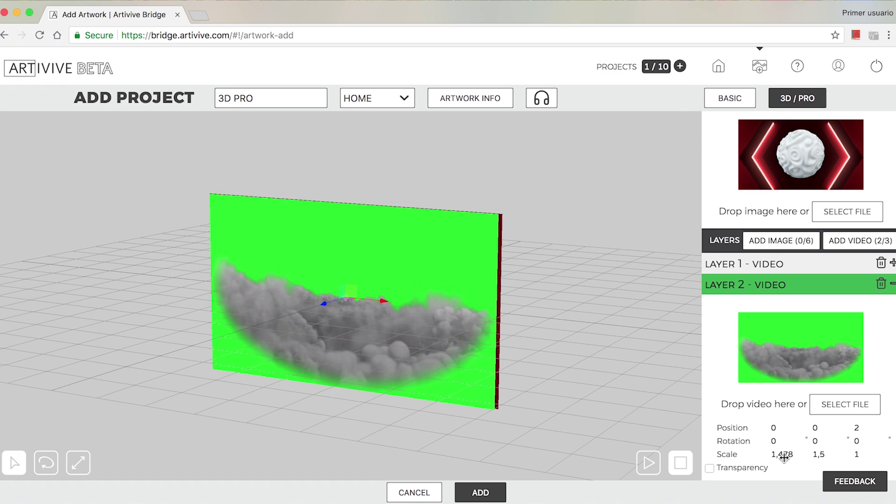
{"action": "left_click", "coordinate": [737, 469]}
{"action": "scroll", "coordinate": [735, 467], "scroll_direction": "down", "scroll_amount": 1}
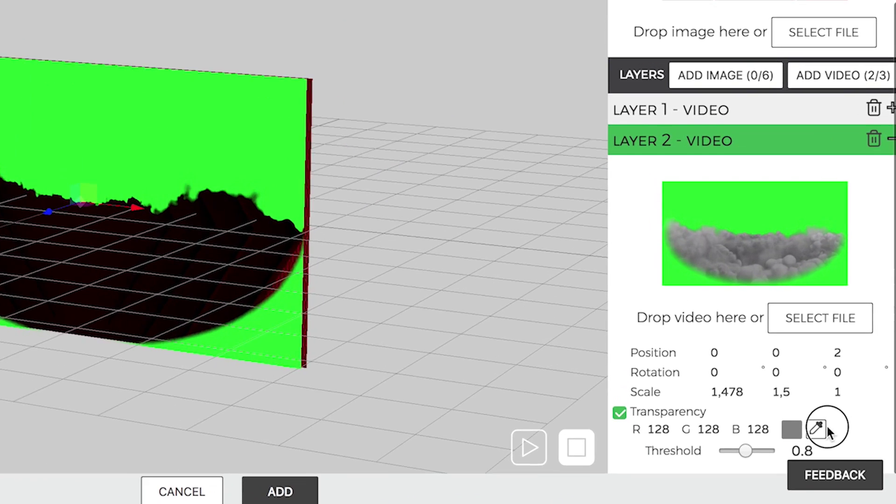
{"action": "left_click", "coordinate": [842, 451]}
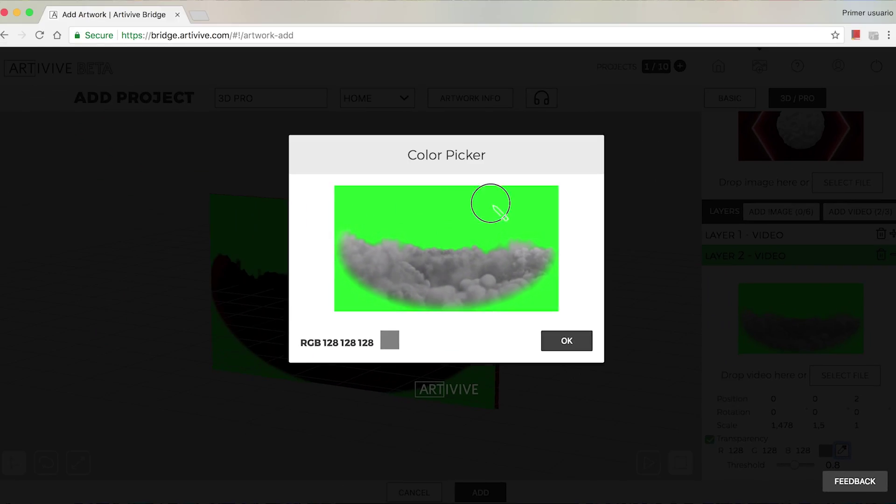
{"action": "left_click", "coordinate": [490, 203]}
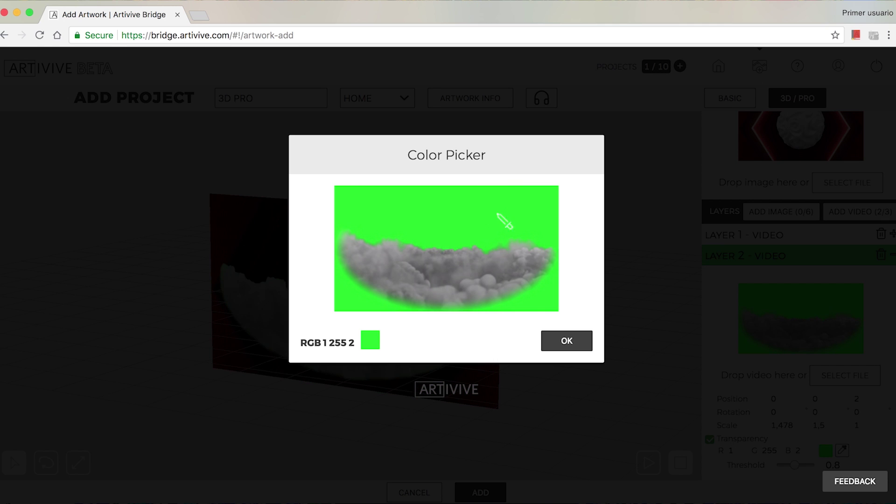
{"action": "left_click", "coordinate": [566, 341]}
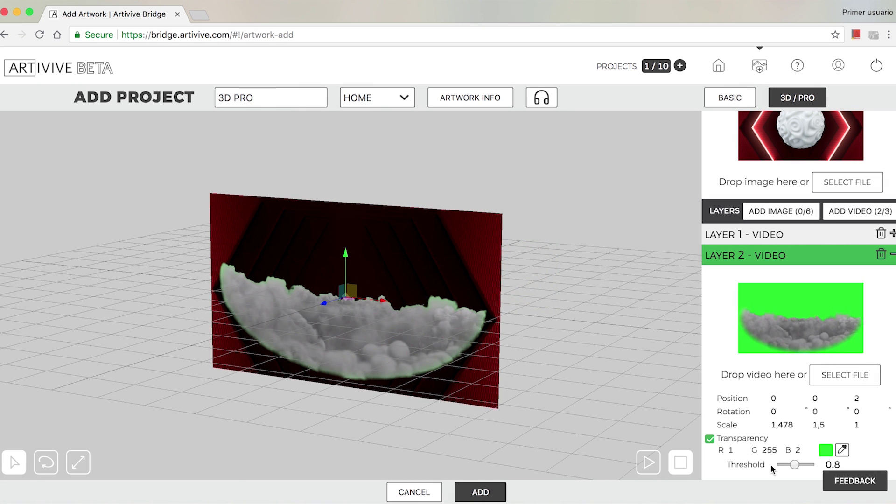
{"action": "left_click", "coordinate": [797, 463]}
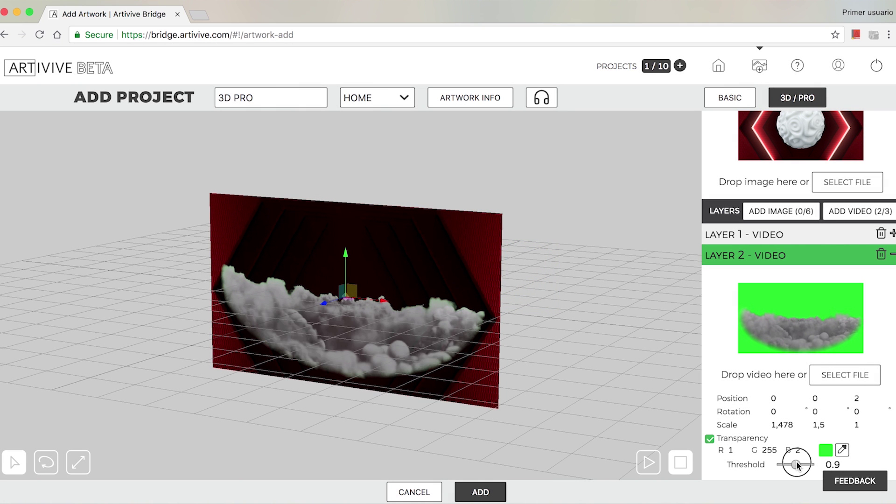
{"action": "left_click_drag", "start_coordinate": [796, 464], "coordinate": [798, 464]}
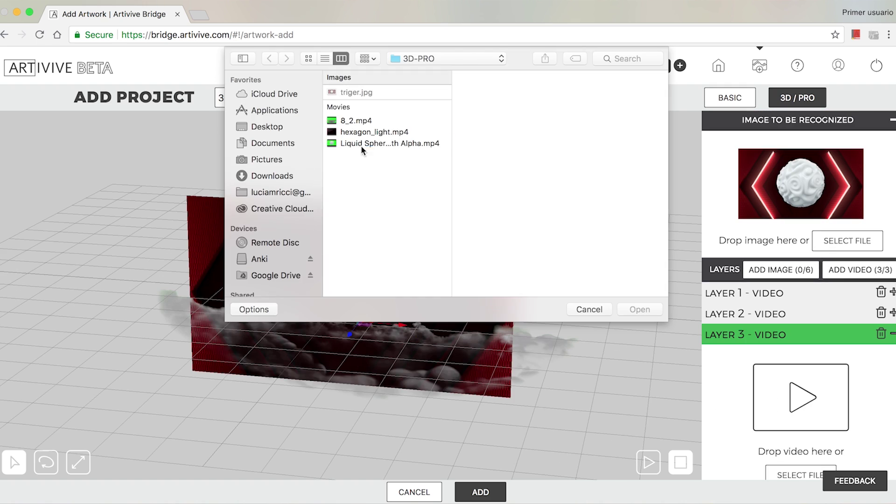
Step: Add the sphere video as layer 3 and sample its green background as the key colour
{"action": "left_click", "coordinate": [362, 147]}
{"action": "left_click", "coordinate": [637, 305]}
{"action": "scroll", "coordinate": [742, 466], "scroll_direction": "down", "scroll_amount": 2}
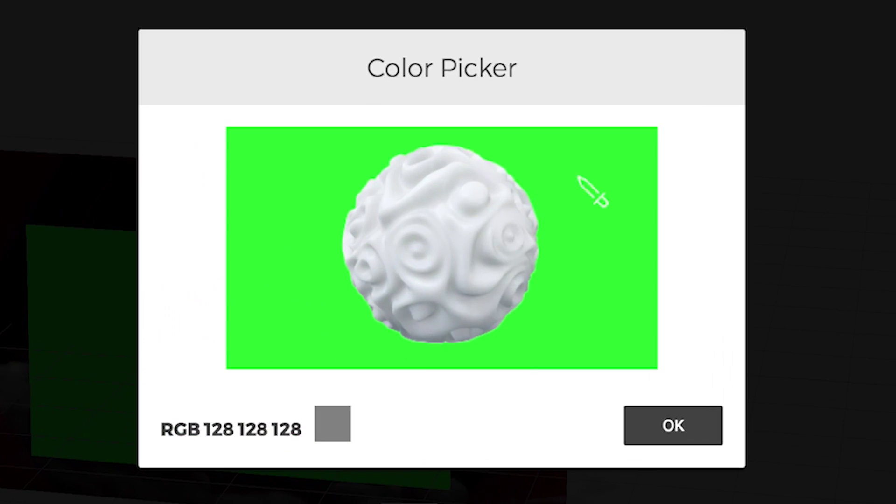
{"action": "left_click", "coordinate": [580, 206]}
{"action": "left_click", "coordinate": [680, 424]}
Step: Raise the sphere's key threshold, then tilt the cloud layer to X rotation 8,19 and enlarge it
{"action": "left_click", "coordinate": [800, 468]}
{"action": "left_click_drag", "start_coordinate": [795, 466], "coordinate": [801, 465]}
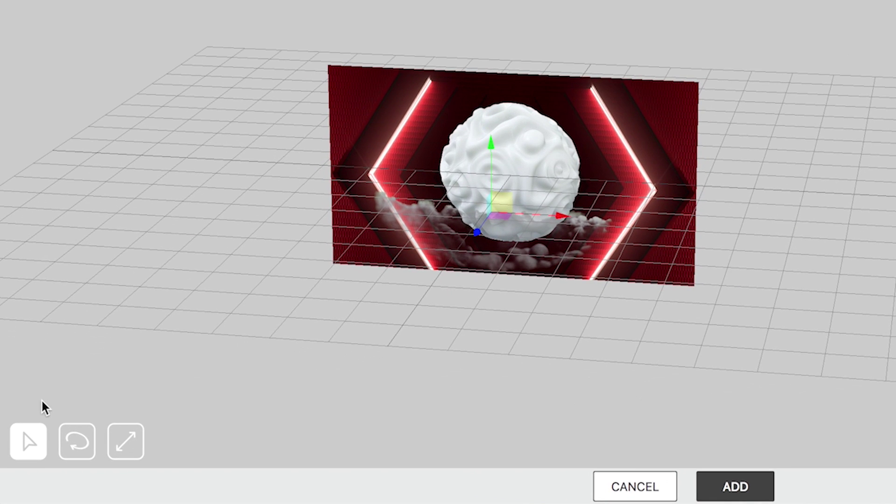
{"action": "left_click", "coordinate": [76, 442]}
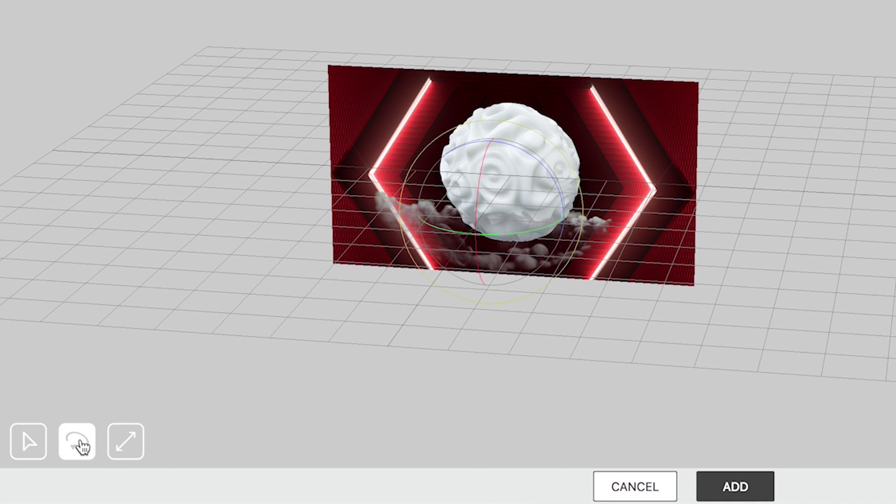
{"action": "left_click", "coordinate": [139, 437]}
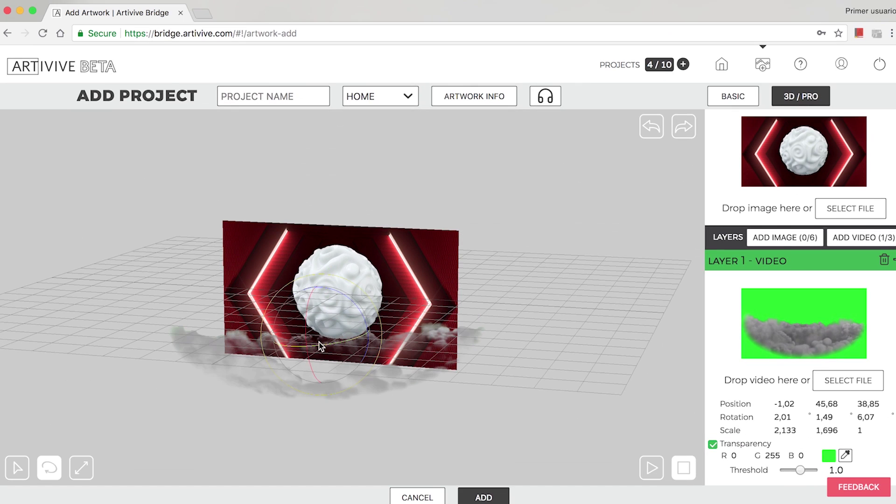
{"action": "key", "text": "e"}
{"action": "left_click_drag", "start_coordinate": [309, 319], "coordinate": [233, 416]}
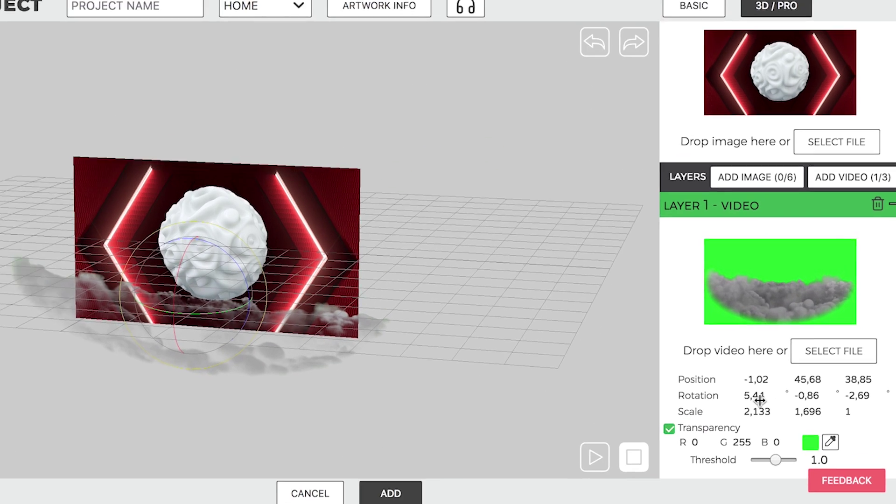
{"action": "left_click_drag", "start_coordinate": [803, 411], "coordinate": [803, 420]}
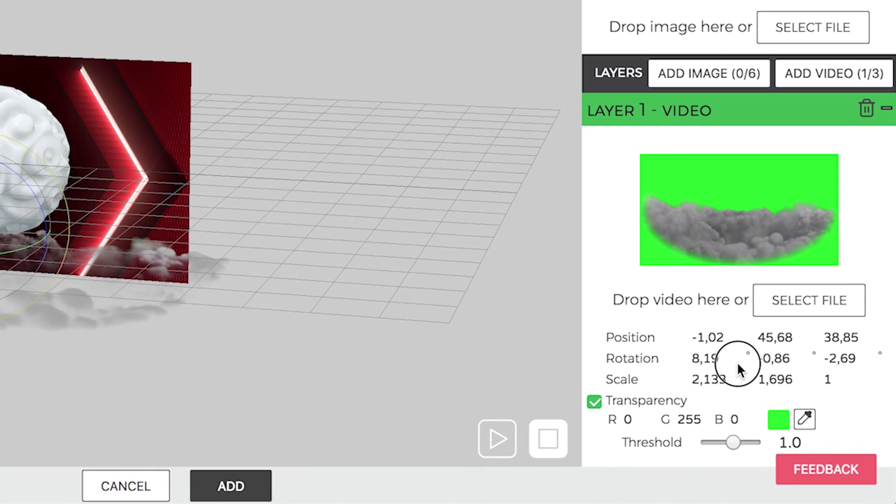
{"action": "left_click_drag", "start_coordinate": [774, 373], "coordinate": [698, 388]}
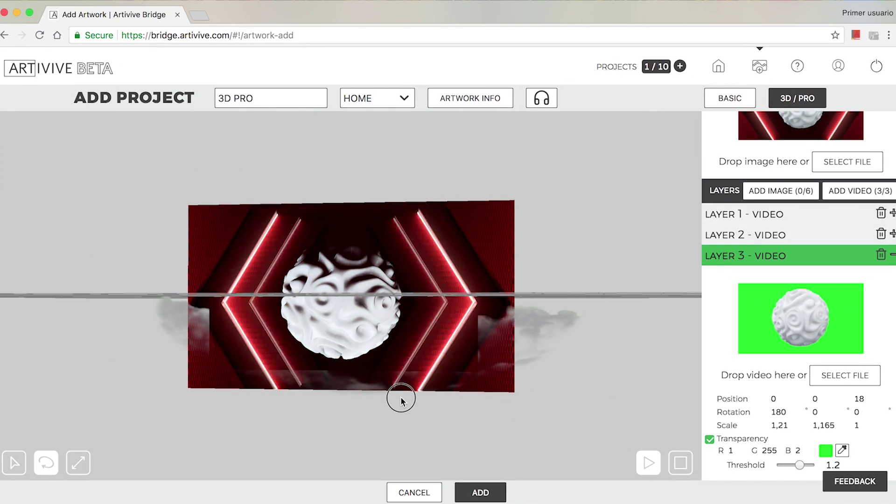
{"action": "left_click_drag", "start_coordinate": [400, 396], "coordinate": [408, 406]}
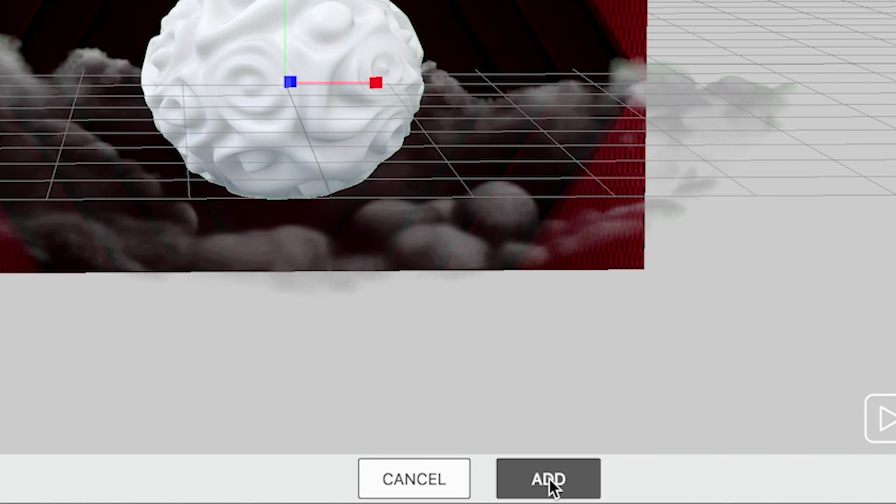
{"action": "left_click", "coordinate": [549, 481]}
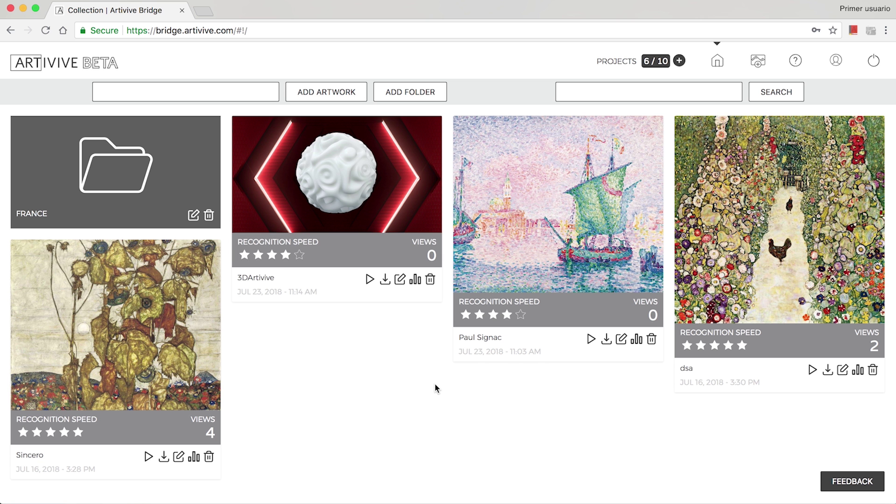
{"action": "left_click", "coordinate": [370, 280]}
Step: Add an 'Egon Schiele' folder, move the Sincero artwork into it, and search for 'Paul Signac'
{"action": "left_click", "coordinate": [163, 92]}
{"action": "type", "text": "Egon Schiele"}
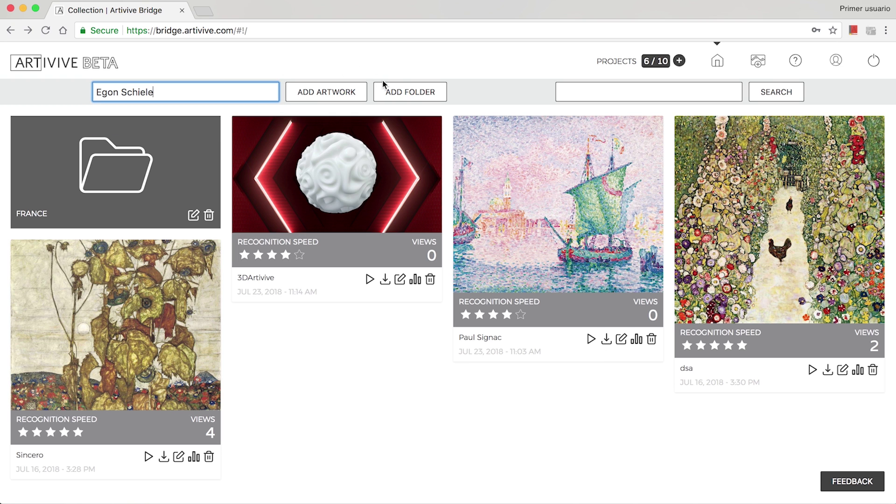
{"action": "left_click", "coordinate": [383, 85]}
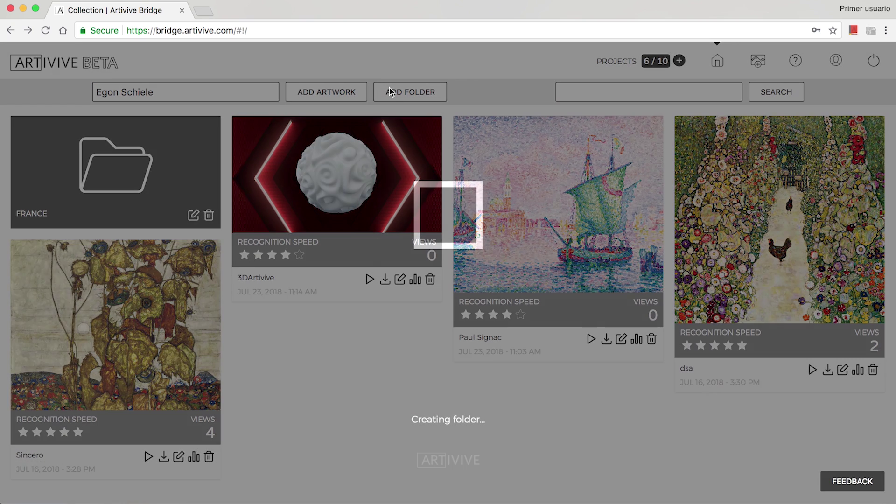
{"action": "left_click_drag", "start_coordinate": [290, 391], "coordinate": [75, 219]}
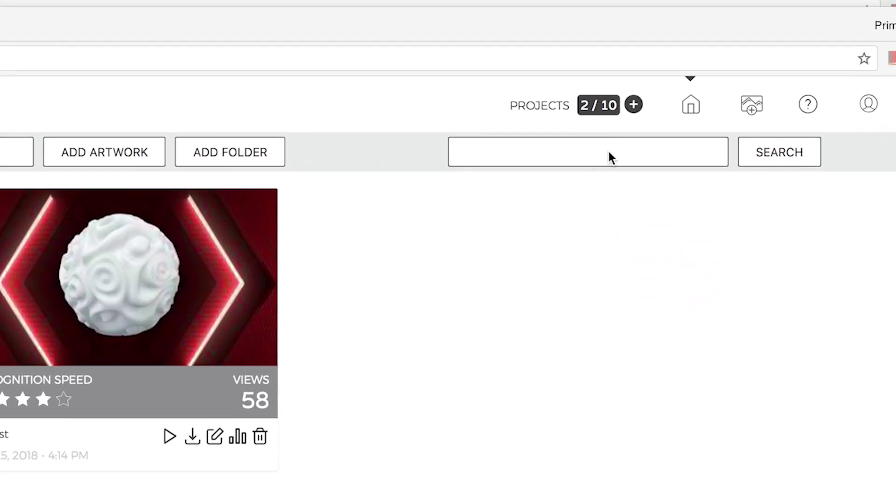
{"action": "left_click", "coordinate": [624, 92]}
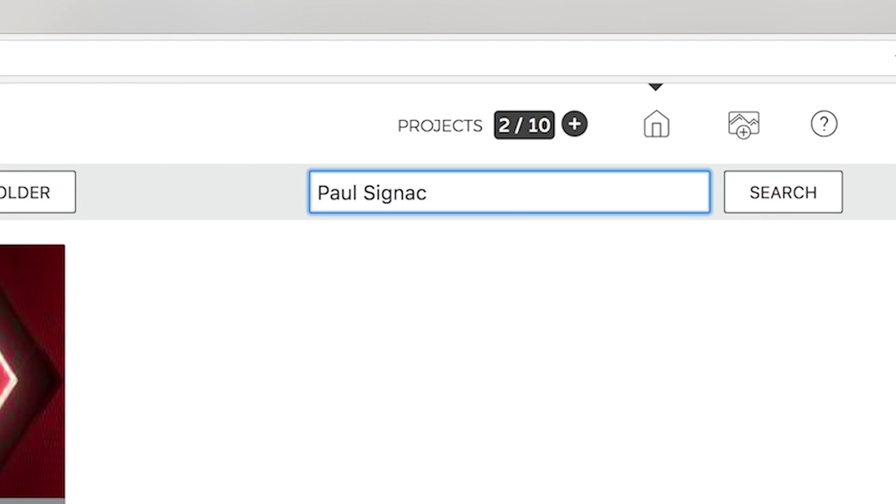
{"action": "key", "text": "Return"}
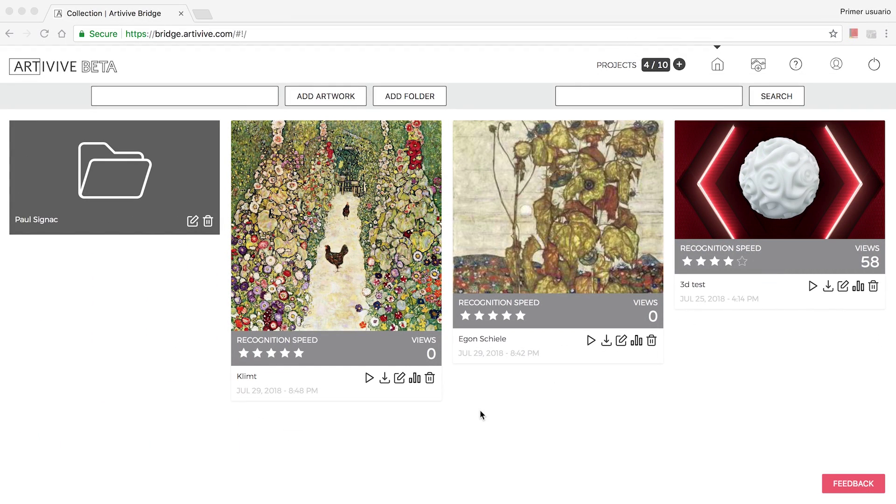
Step: Download the 3d test artwork image and open the project for editing before returning to the collection
{"action": "left_click", "coordinate": [829, 287]}
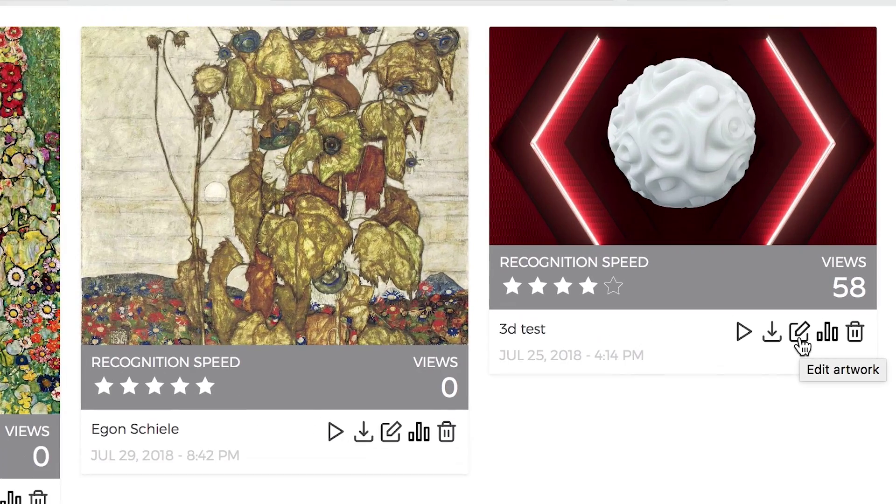
{"action": "left_click", "coordinate": [843, 290]}
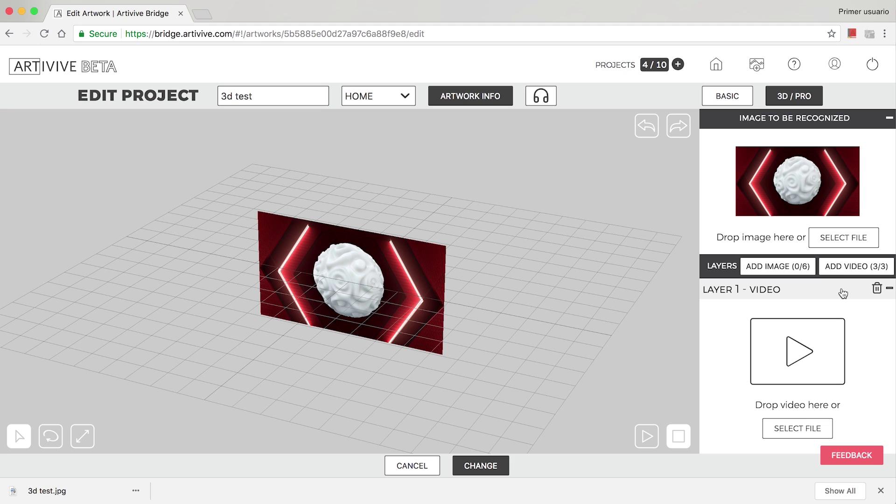
{"action": "key", "text": "super+bracketleft"}
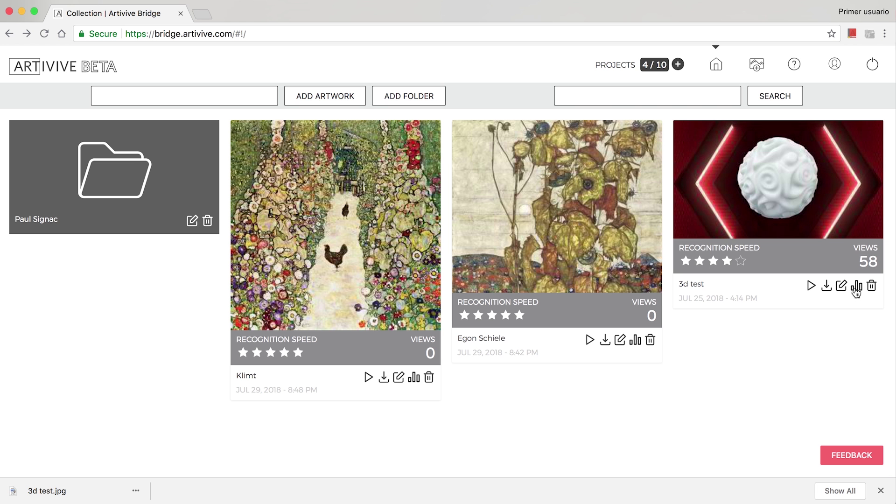
Step: Review the 3d test viewing statistics, then cancel deleting the project
{"action": "left_click", "coordinate": [856, 287]}
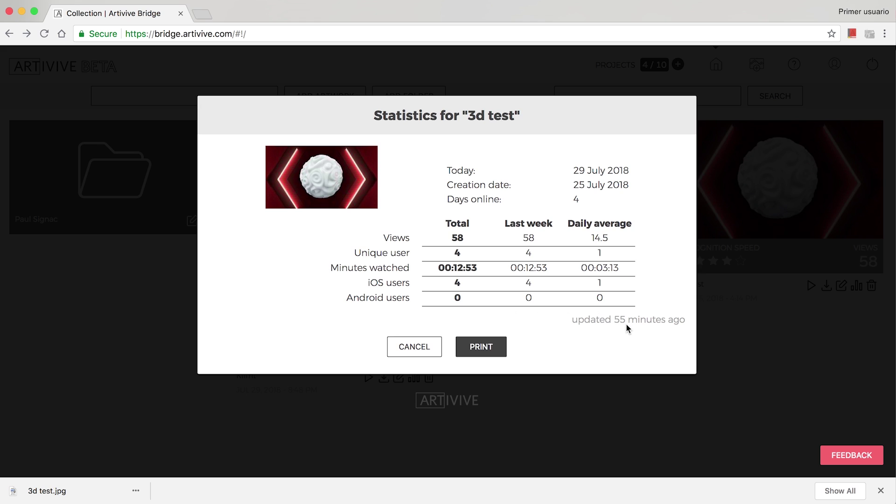
{"action": "left_click", "coordinate": [414, 347]}
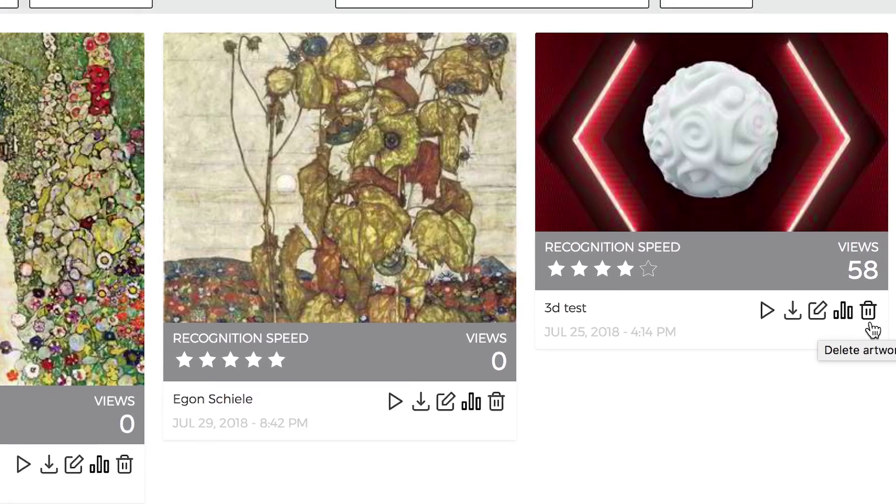
{"action": "left_click", "coordinate": [872, 286]}
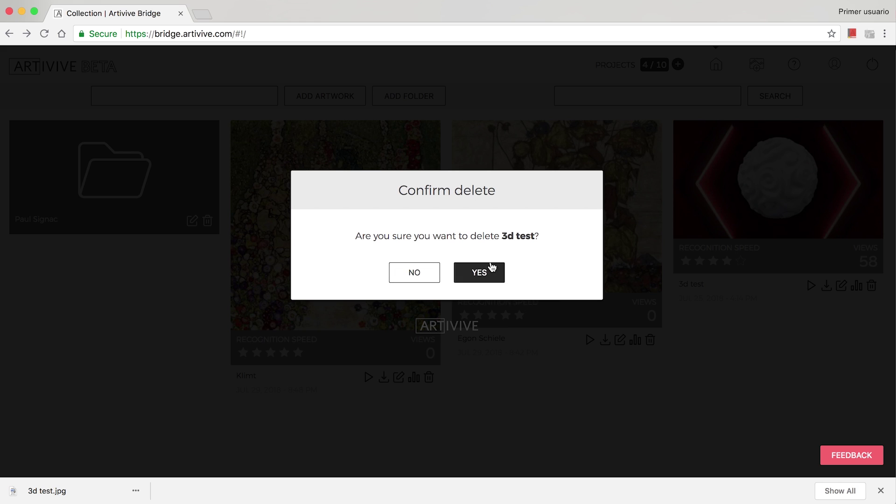
{"action": "left_click", "coordinate": [425, 273]}
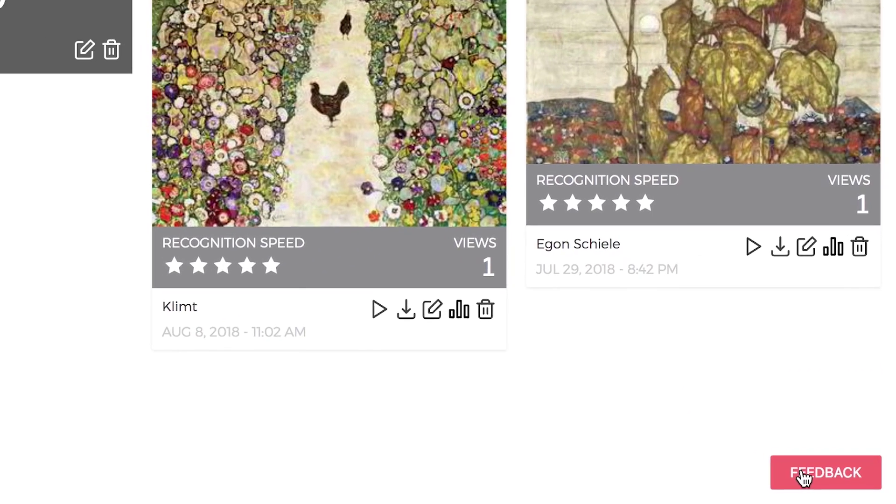
Step: Send feedback with the Paul Signac folder marked, asking how to erase a folder
{"action": "left_click", "coordinate": [835, 456]}
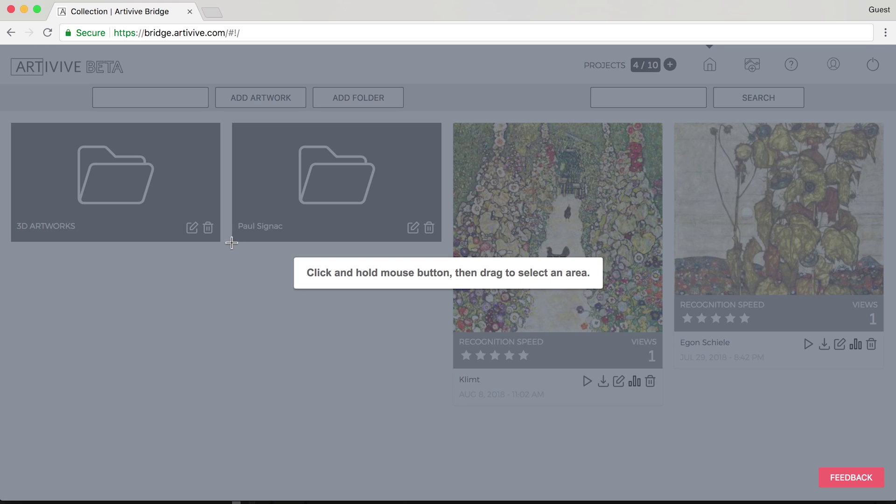
{"action": "left_click_drag", "start_coordinate": [231, 242], "coordinate": [446, 120]}
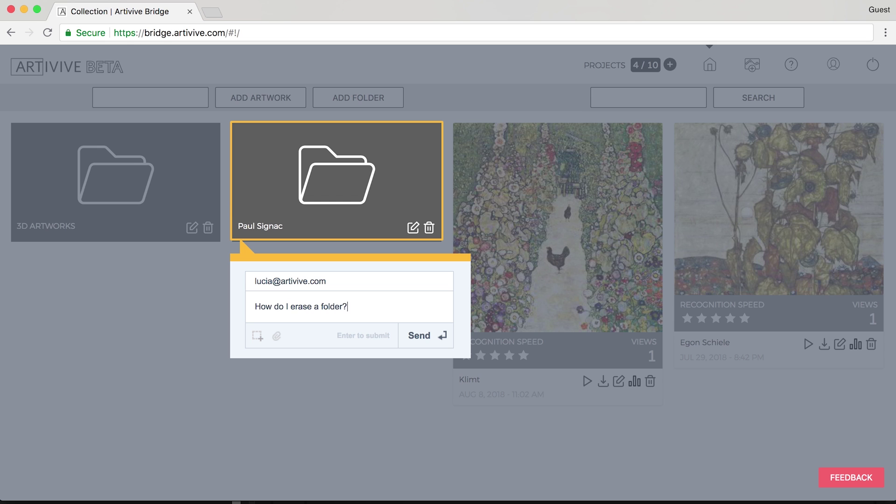
{"action": "left_click", "coordinate": [424, 338]}
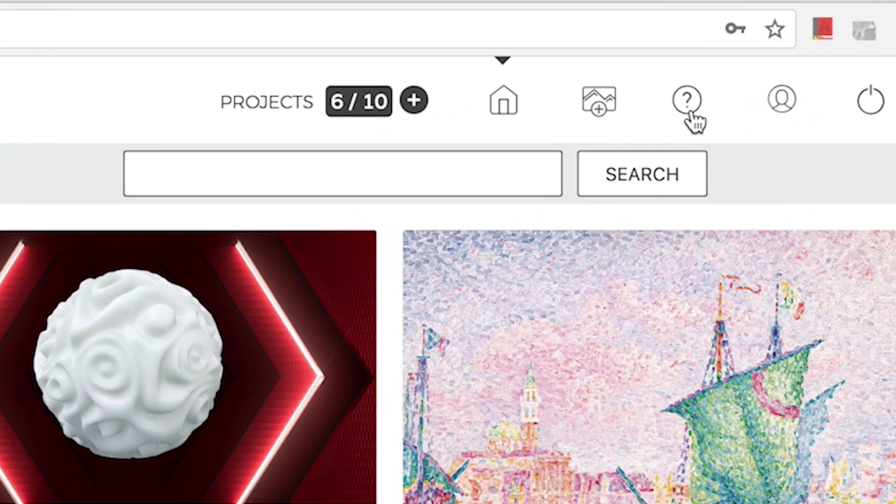
Step: Expand the help FAQ answer to 'What is an aspect ratio?'
{"action": "left_click", "coordinate": [688, 112]}
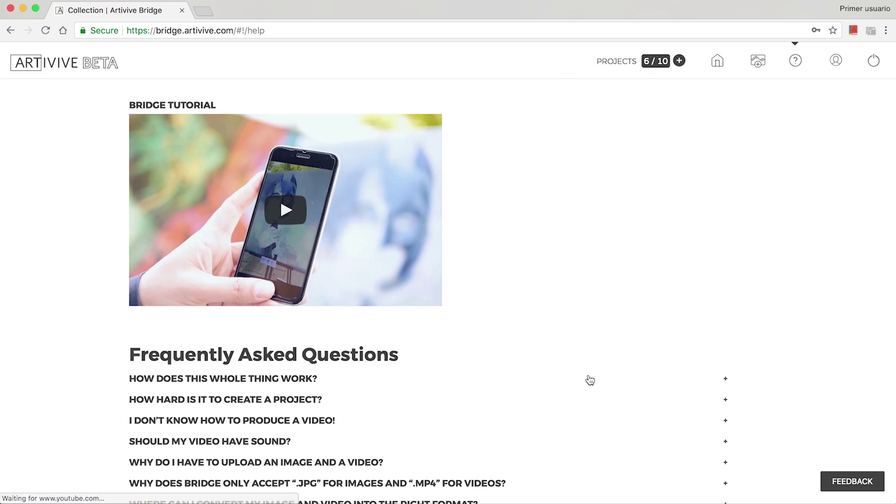
{"action": "scroll", "coordinate": [590, 272], "scroll_direction": "down", "scroll_amount": 7}
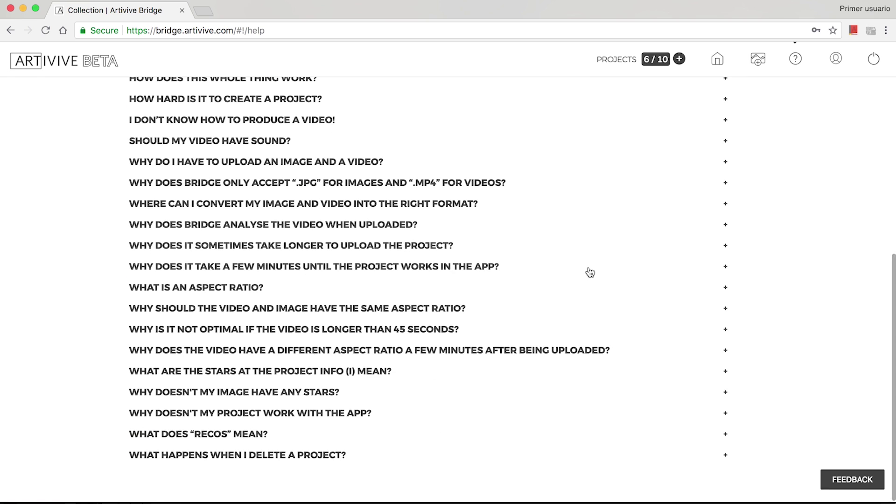
{"action": "left_click", "coordinate": [725, 289]}
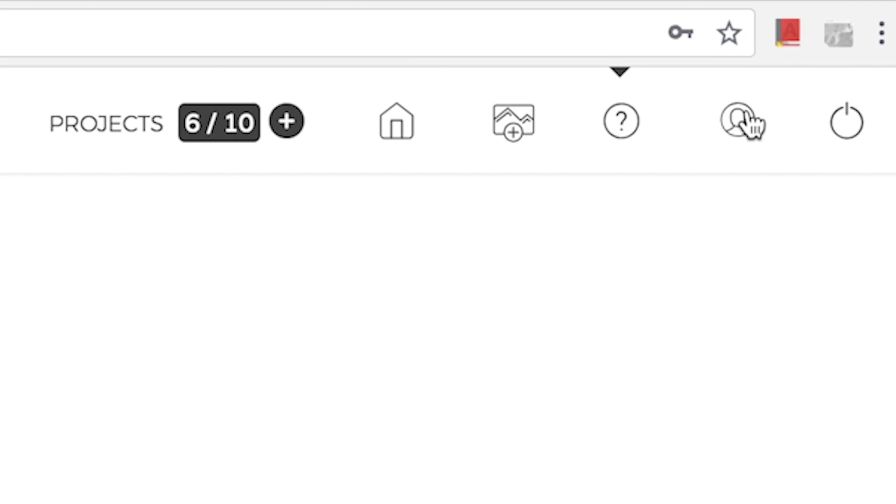
Step: Load me.png as the user profile picture and save the profile
{"action": "left_click", "coordinate": [835, 61]}
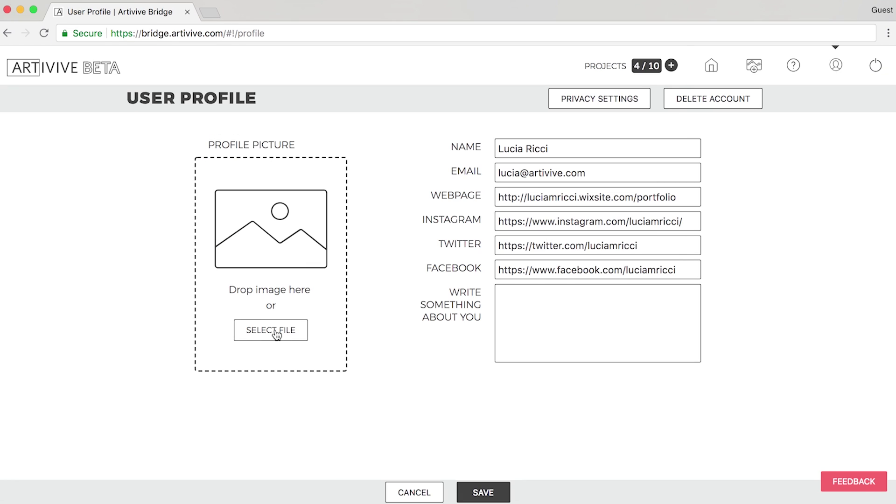
{"action": "left_click", "coordinate": [276, 332]}
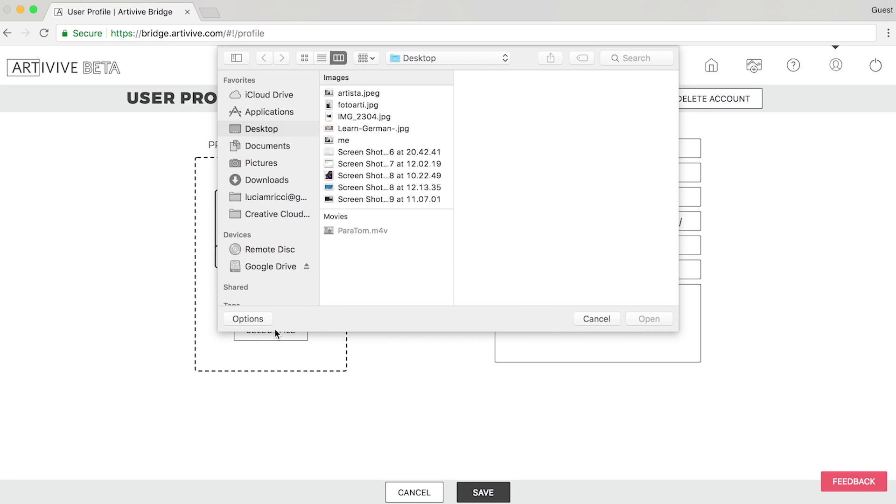
{"action": "left_click", "coordinate": [344, 141]}
{"action": "left_click", "coordinate": [646, 317]}
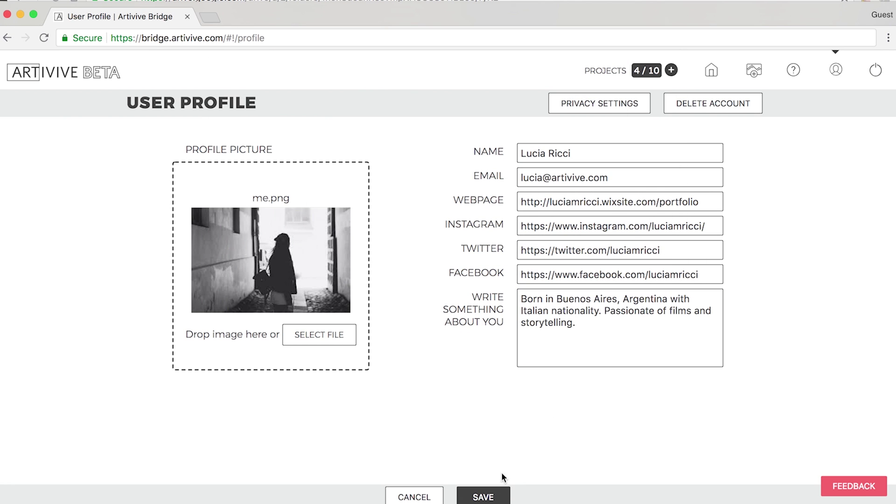
{"action": "left_click", "coordinate": [490, 493]}
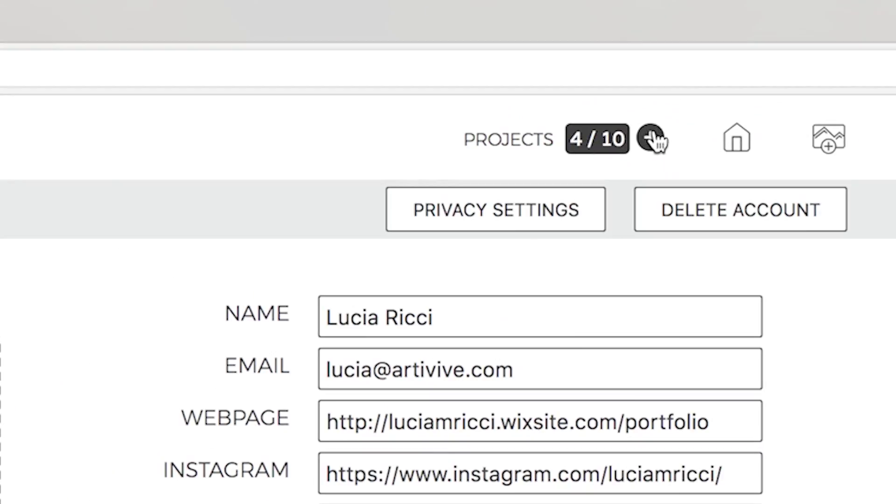
Step: In the invite-artists form, enter the first invitee's e-mail and start typing the next artist's name
{"action": "left_click", "coordinate": [652, 139]}
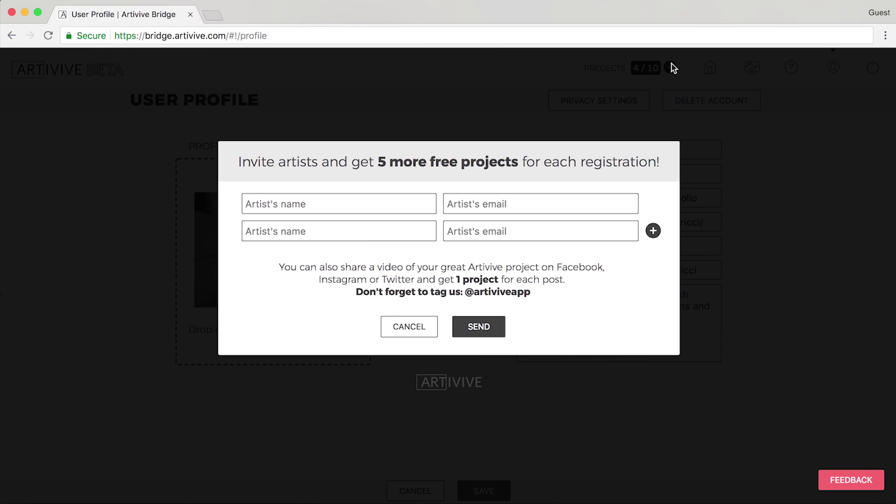
{"action": "left_click", "coordinate": [326, 204]}
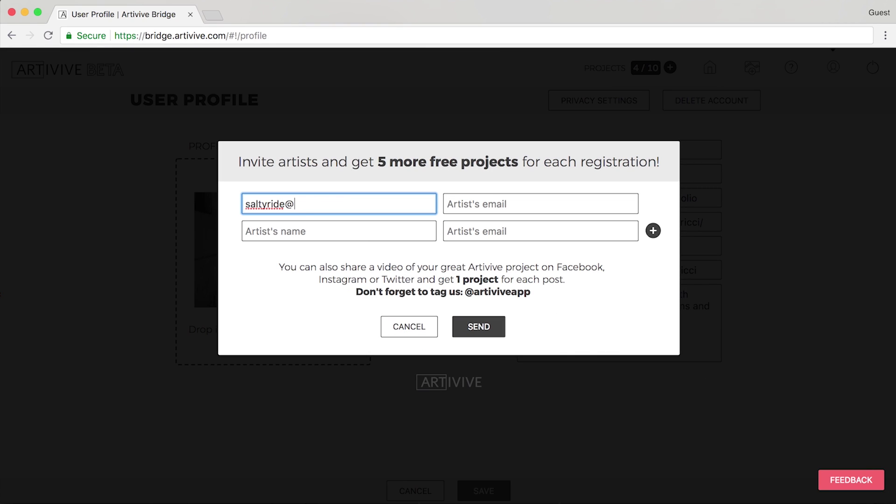
{"action": "key", "text": "Tab"}
{"action": "type", "text": "nila"}
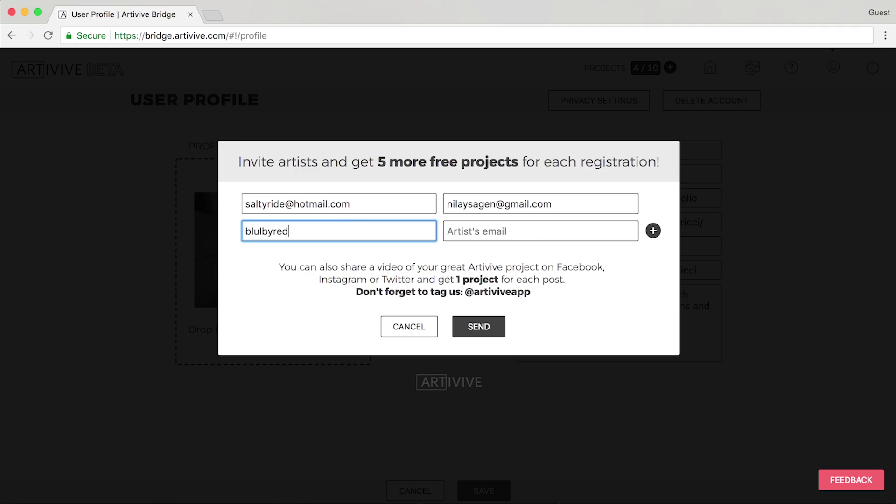